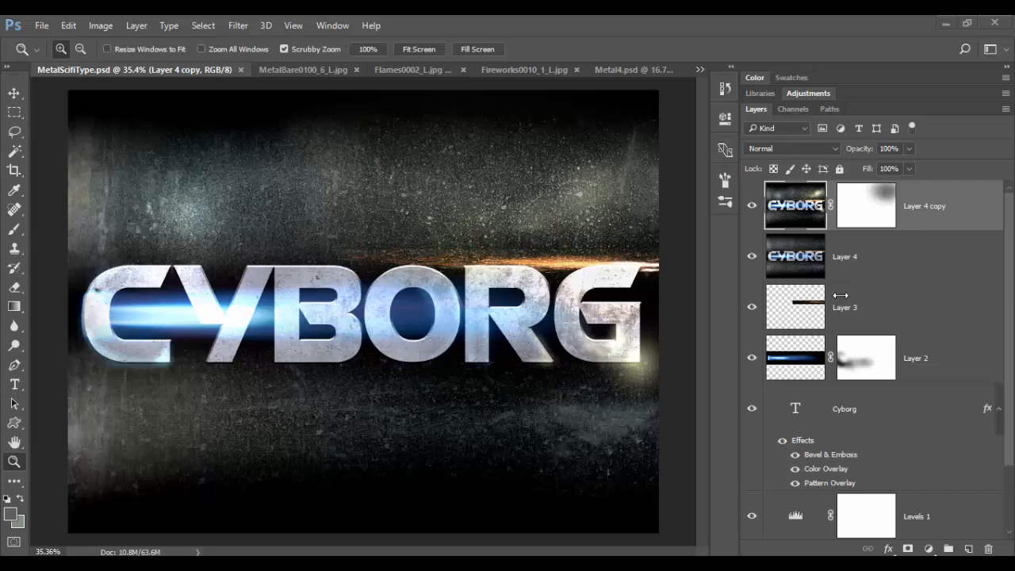
# - Hide the upper effect layers Layer 4 copy, Layer 4, Layer 3 and Layer 2 so only the text and background show
pyautogui.click(752, 207)
pyautogui.click(752, 207)
pyautogui.click(752, 207)
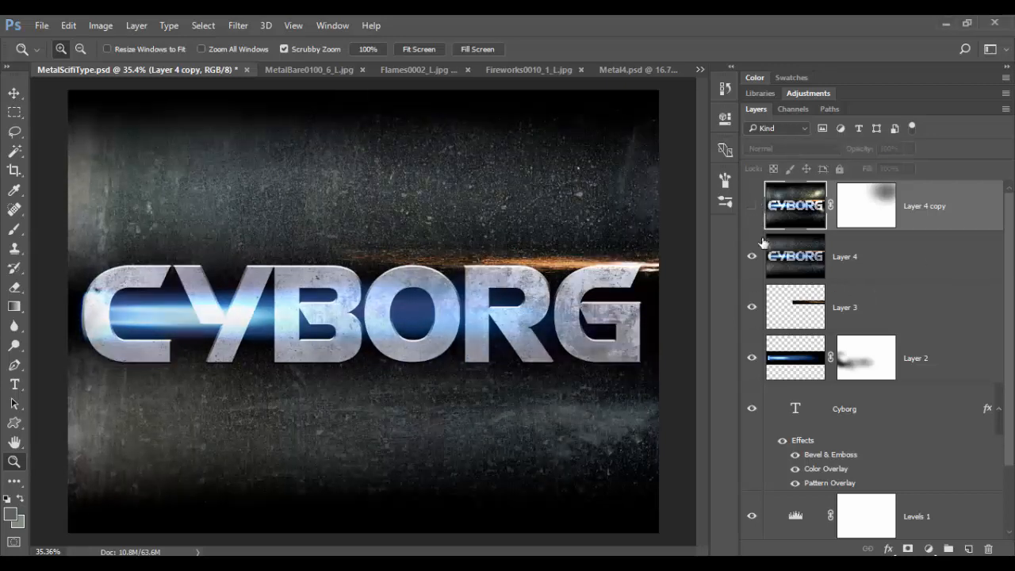
pyautogui.click(752, 256)
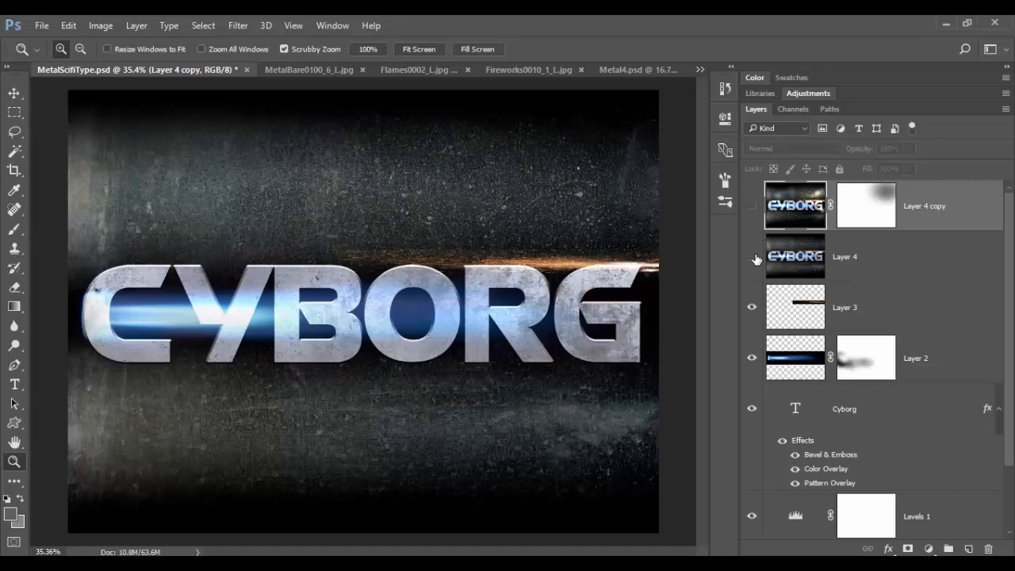
pyautogui.click(752, 310)
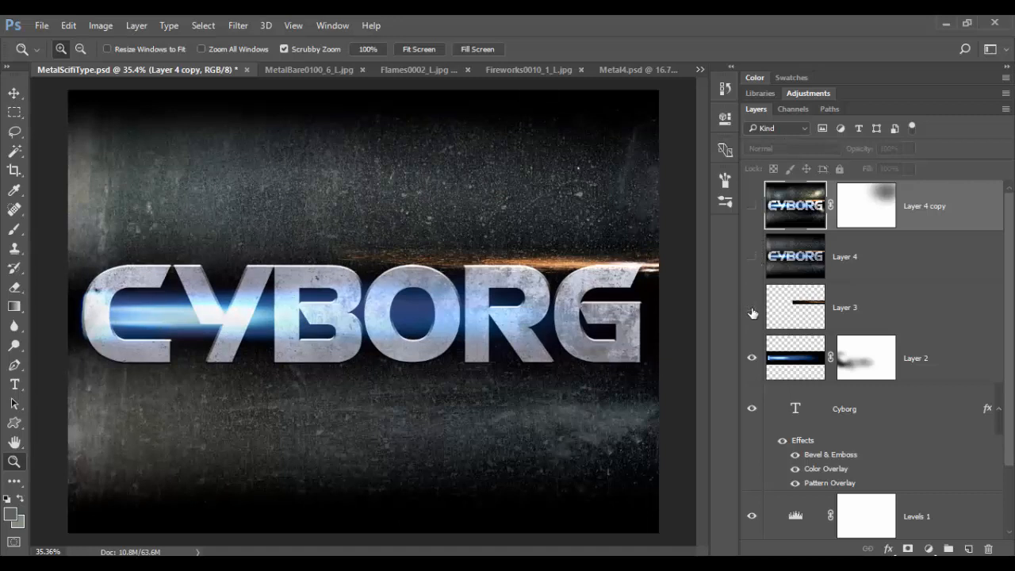
pyautogui.click(752, 357)
pyautogui.scroll(-1, 756, 363)
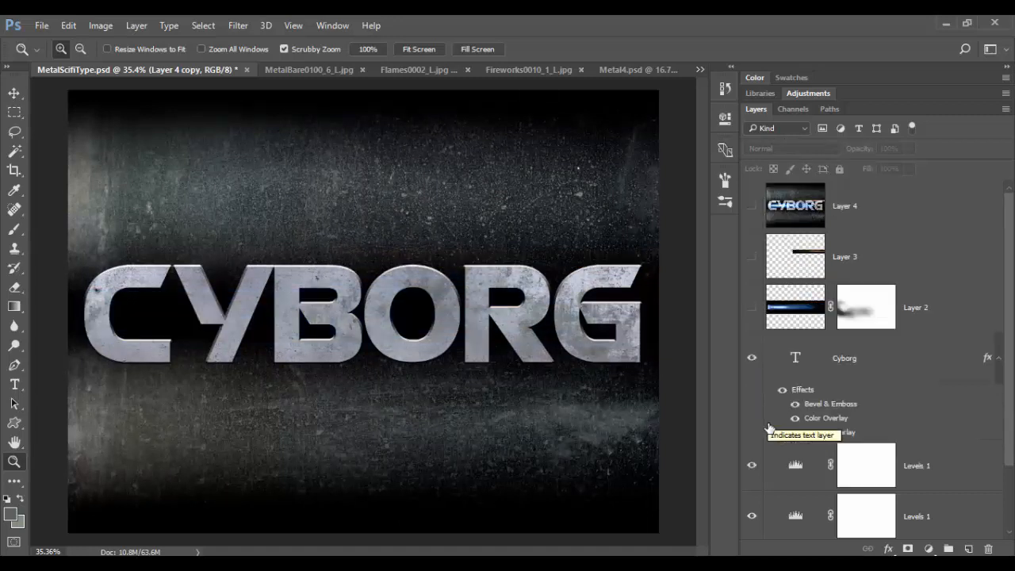
# - Hide the Cyborg text layer and the Levels 1 adjustment to isolate the metal background
pyautogui.click(752, 359)
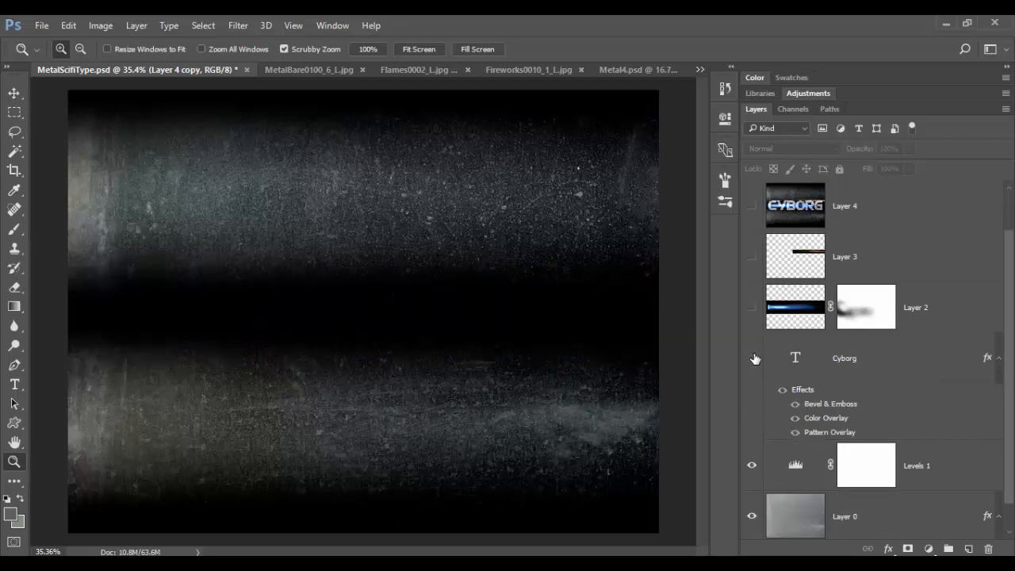
pyautogui.click(753, 358)
pyautogui.click(754, 359)
pyautogui.scroll(-1, 783, 408)
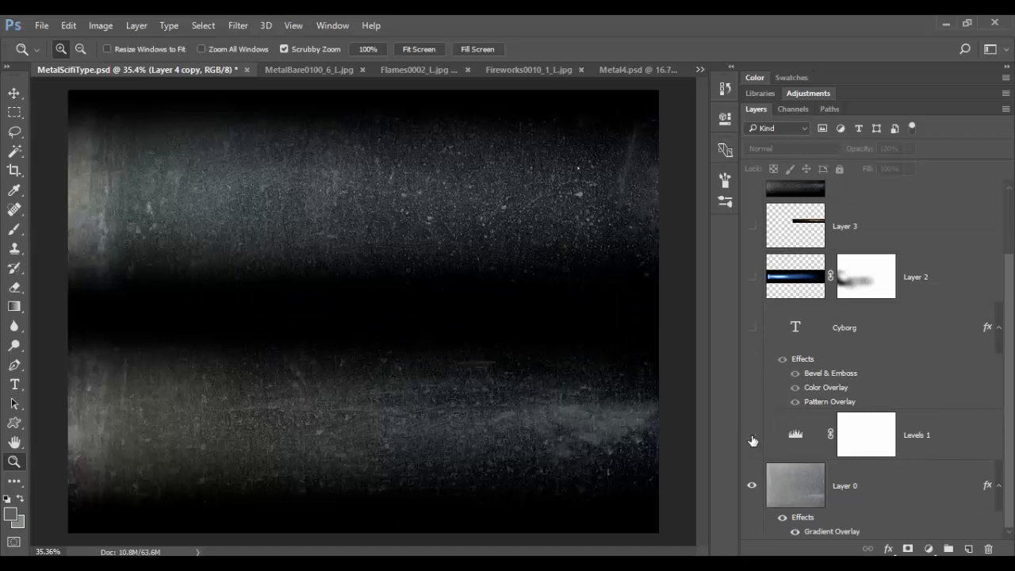
pyautogui.click(753, 438)
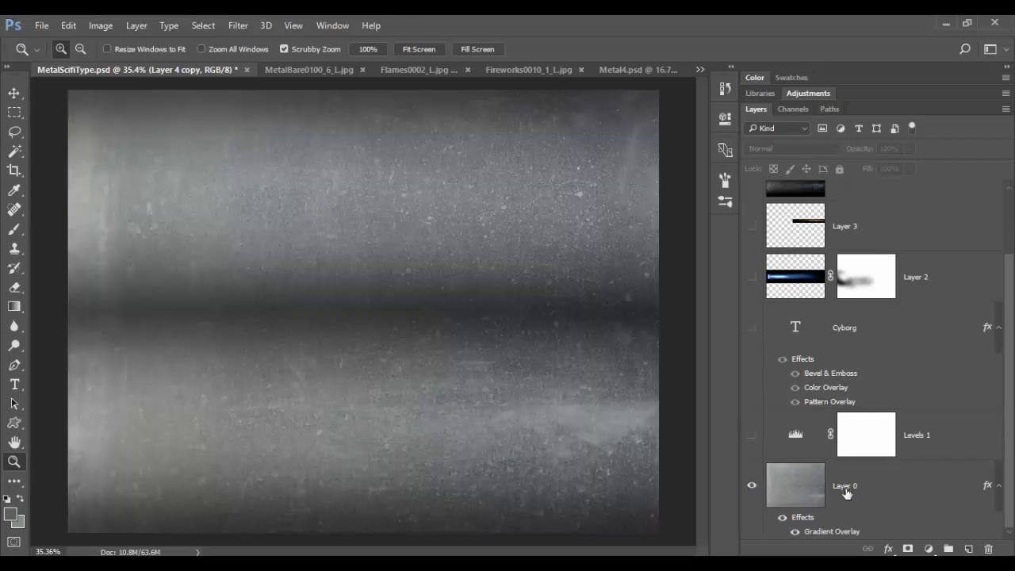
# - Compare the metal background of Layer 0 with and without its Gradient Overlay and the Levels 1 adjustment
pyautogui.click(801, 512)
pyautogui.click(782, 518)
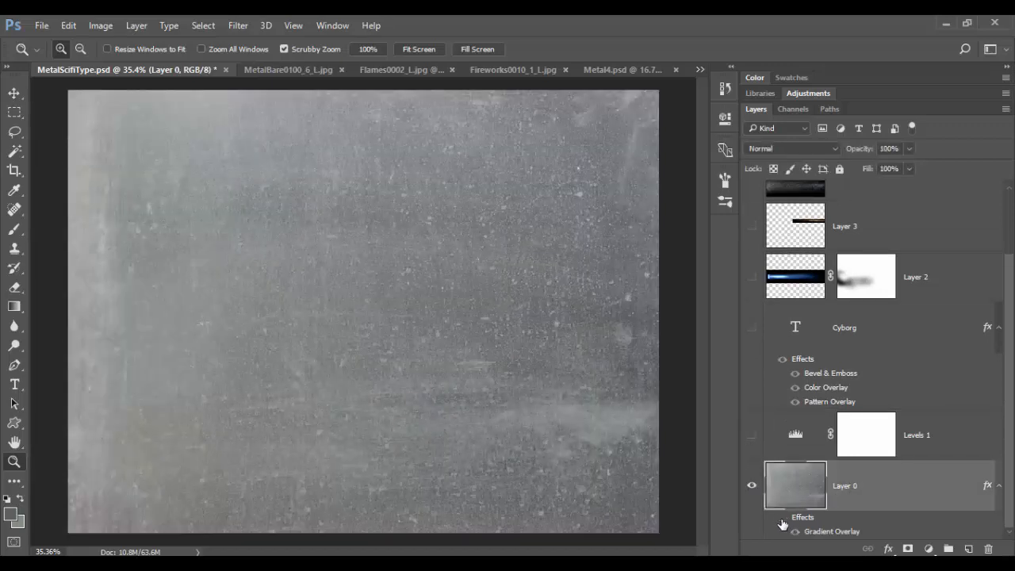
pyautogui.click(782, 520)
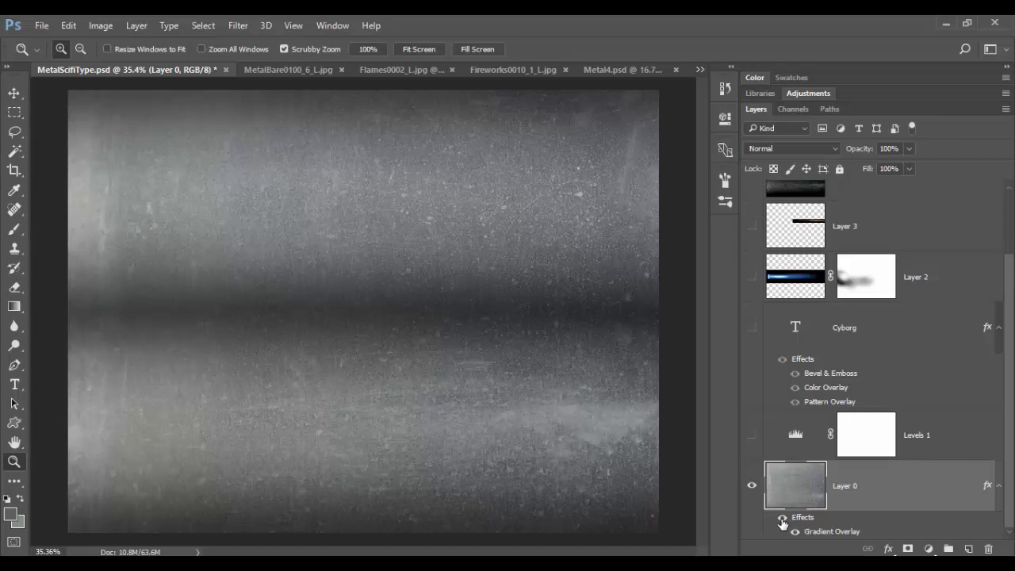
pyautogui.click(753, 435)
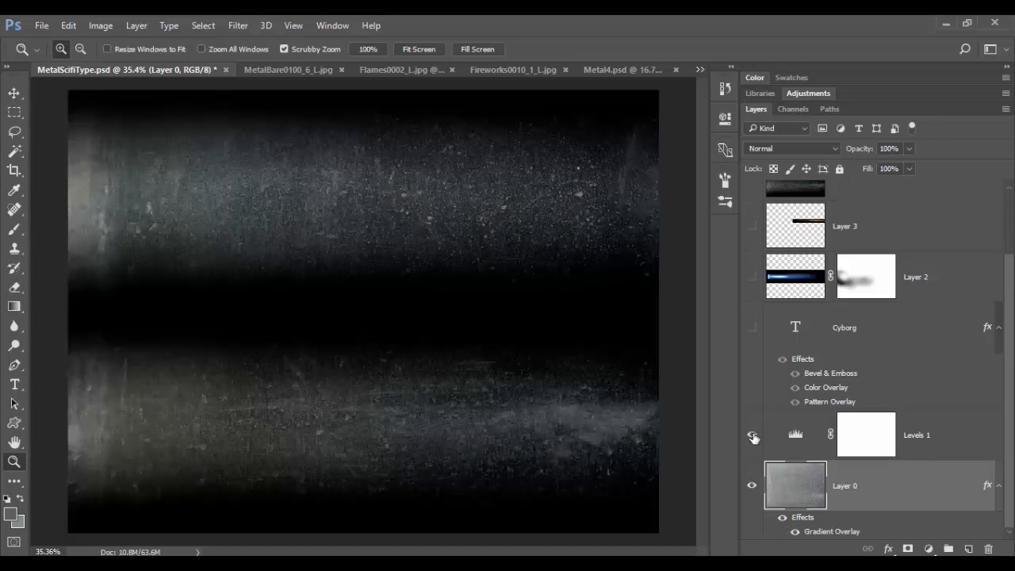
pyautogui.click(753, 435)
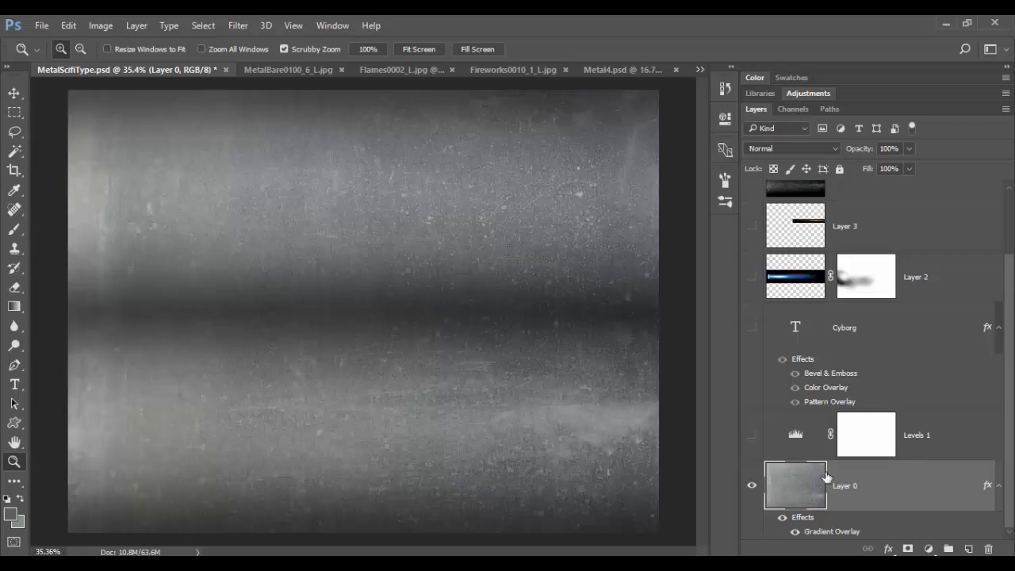
# - Open Layer 0's Gradient Overlay settings and look through the available gradient presets without choosing one
pyautogui.doubleClick(889, 493)
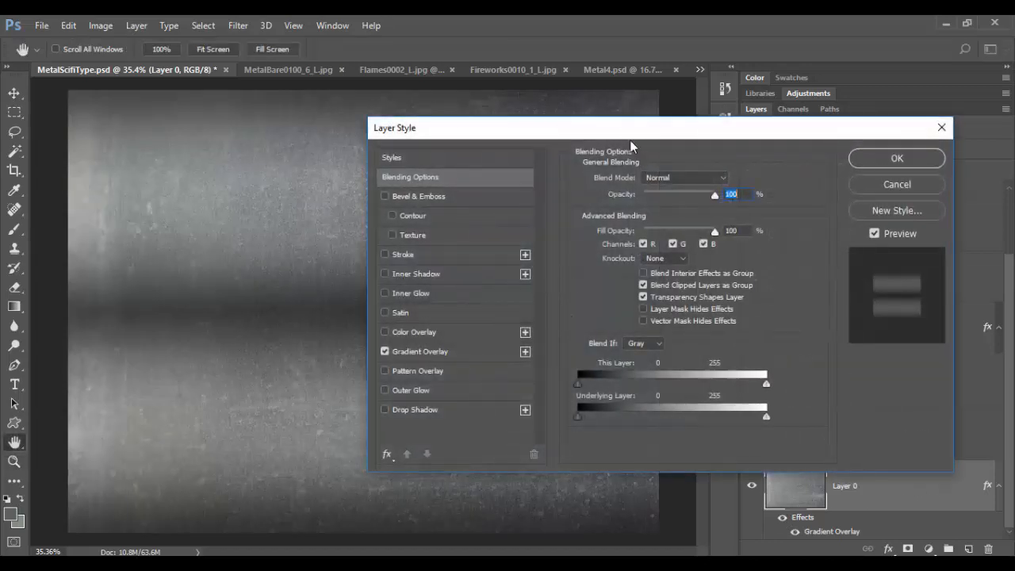
pyautogui.moveTo(615, 135); pyautogui.dragTo(507, 117)
pyautogui.click(325, 337)
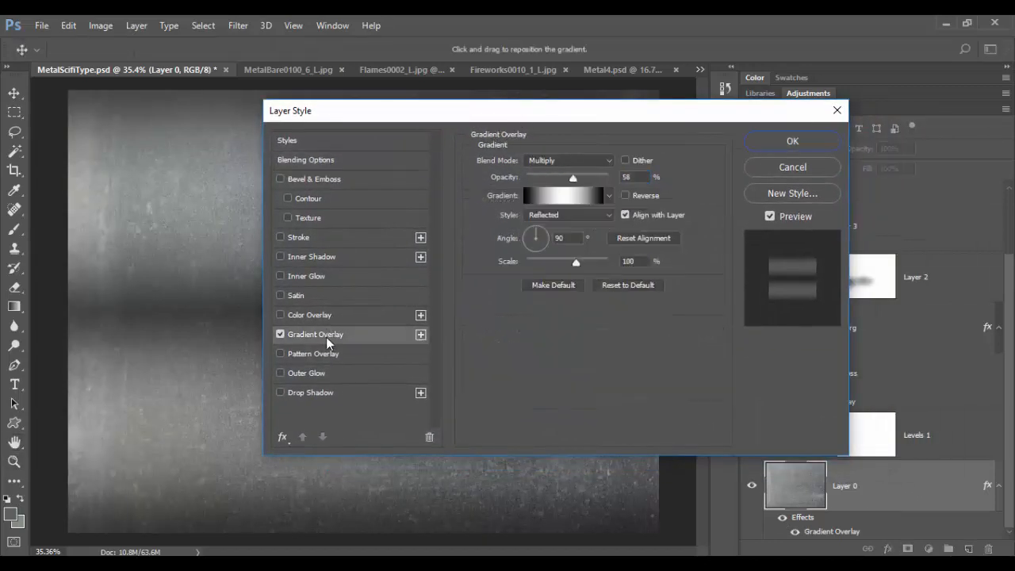
pyautogui.click(607, 196)
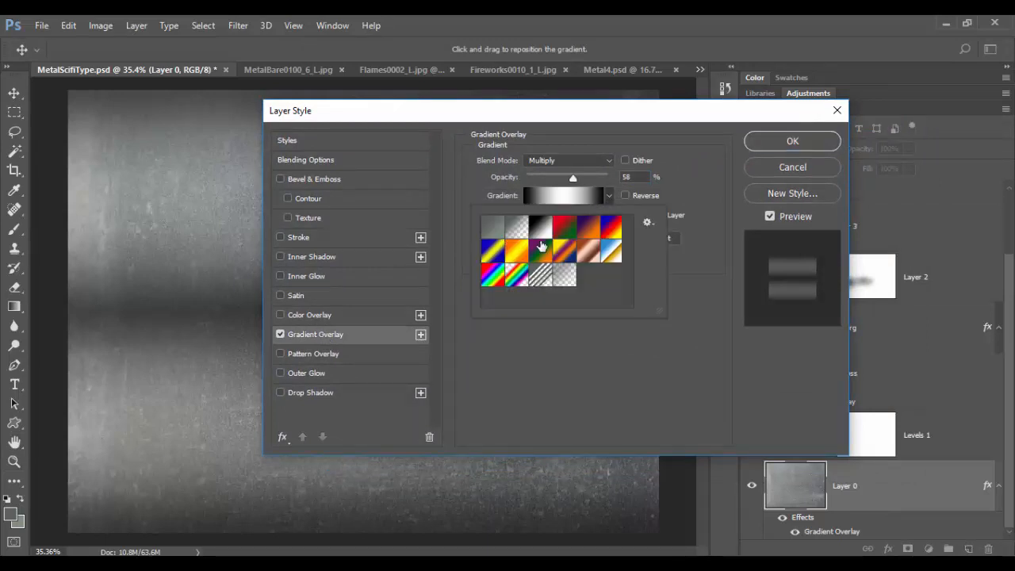
pyautogui.click(663, 182)
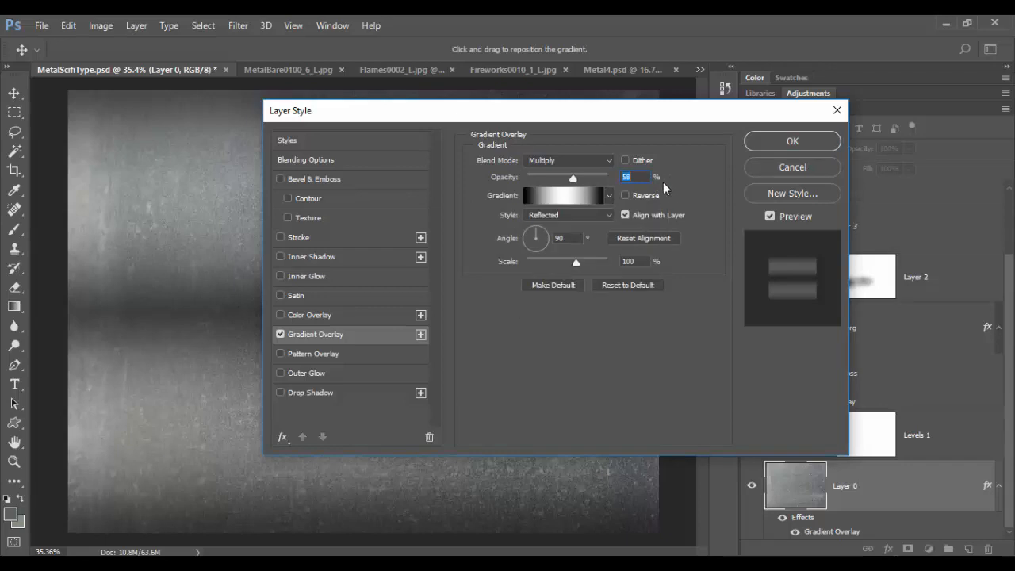
# - Examine the color stops and midpoints of the overlay's black-white-black gradient, then close the gradient editor
pyautogui.click(568, 198)
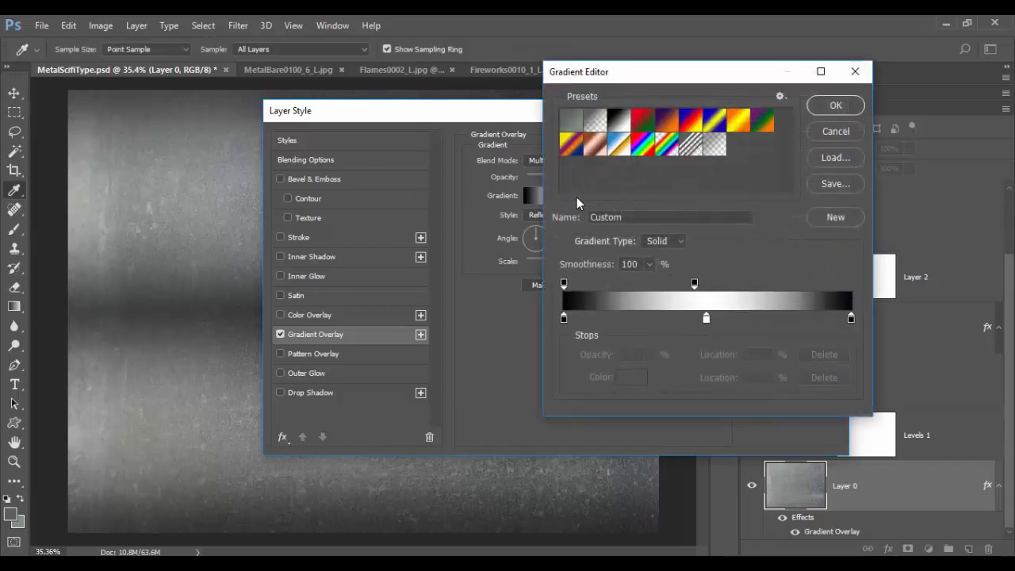
pyautogui.click(706, 318)
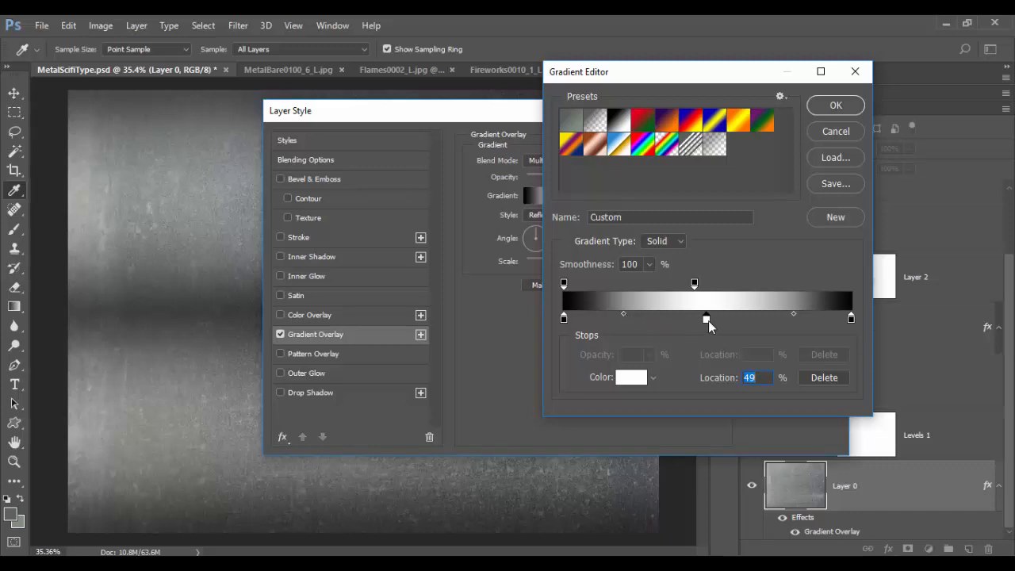
pyautogui.moveTo(622, 313)
pyautogui.mouseDown()
pyautogui.moveTo(635, 311)
pyautogui.moveTo(623, 311)
pyautogui.mouseUp()
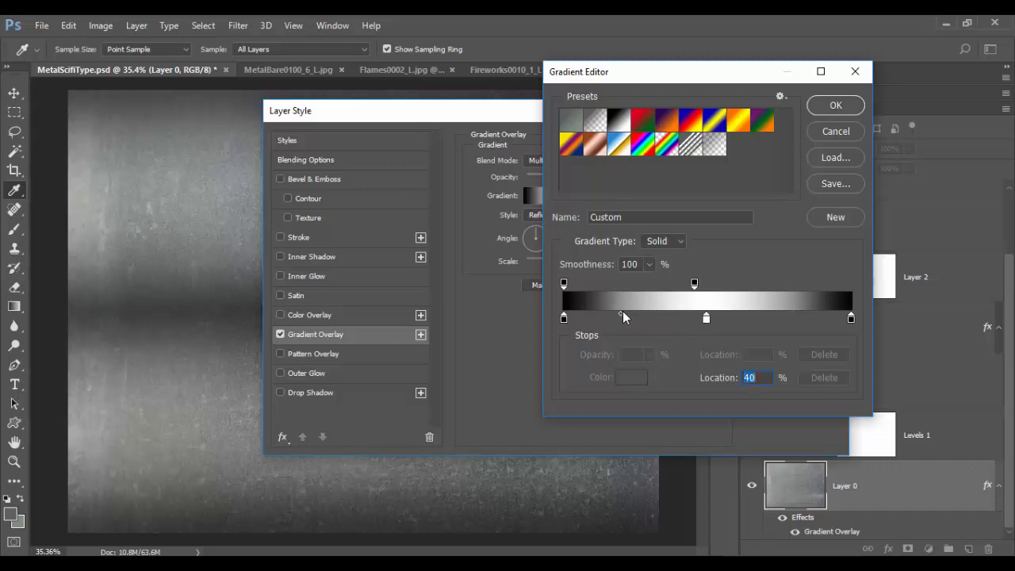
pyautogui.click(851, 318)
pyautogui.click(796, 315)
pyautogui.click(836, 105)
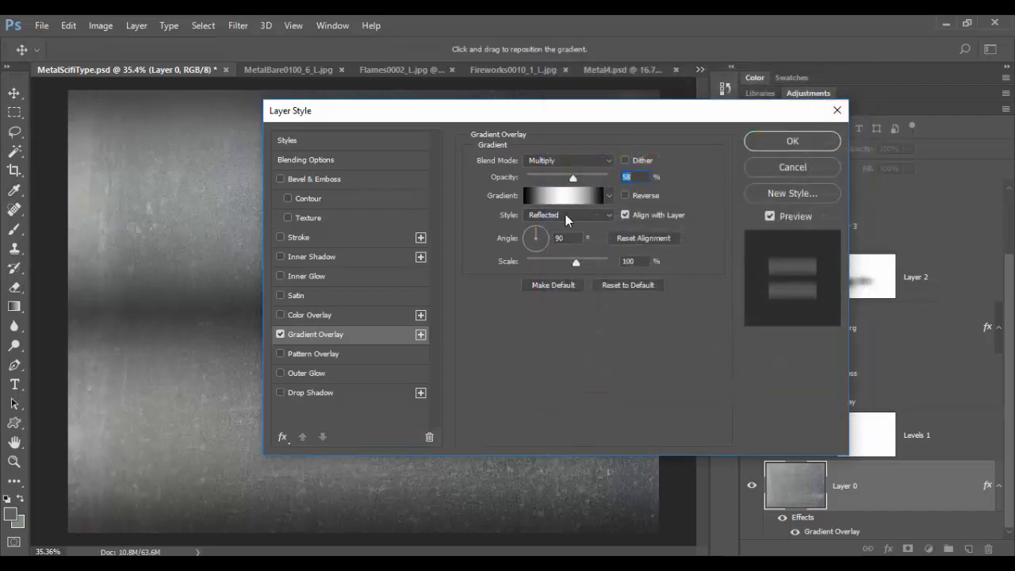
# - Check the Gradient Overlay and its opacity against the metal image, then accept the layer style
pyautogui.moveTo(590, 111); pyautogui.dragTo(764, 191)
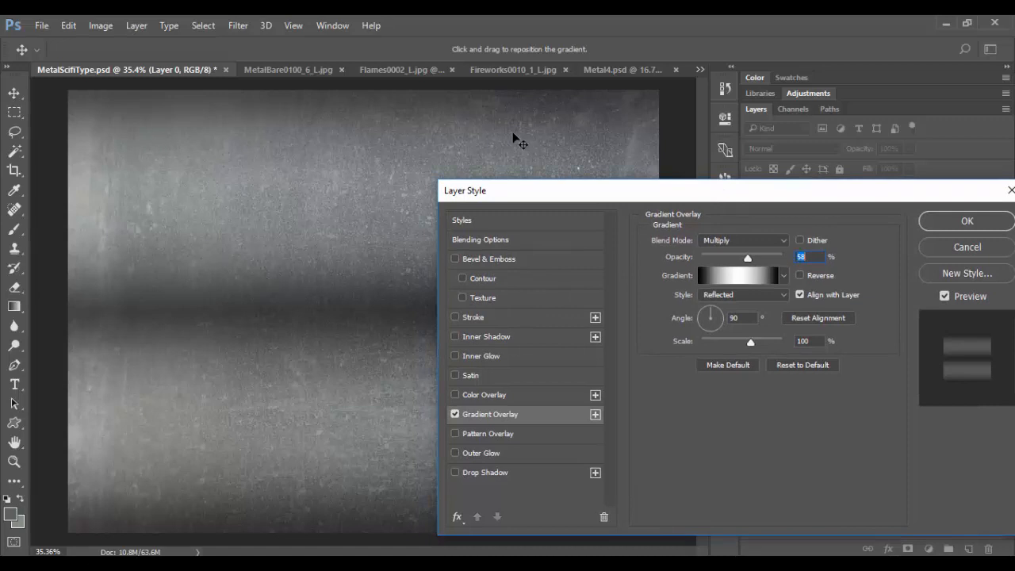
pyautogui.moveTo(907, 197); pyautogui.dragTo(743, 190)
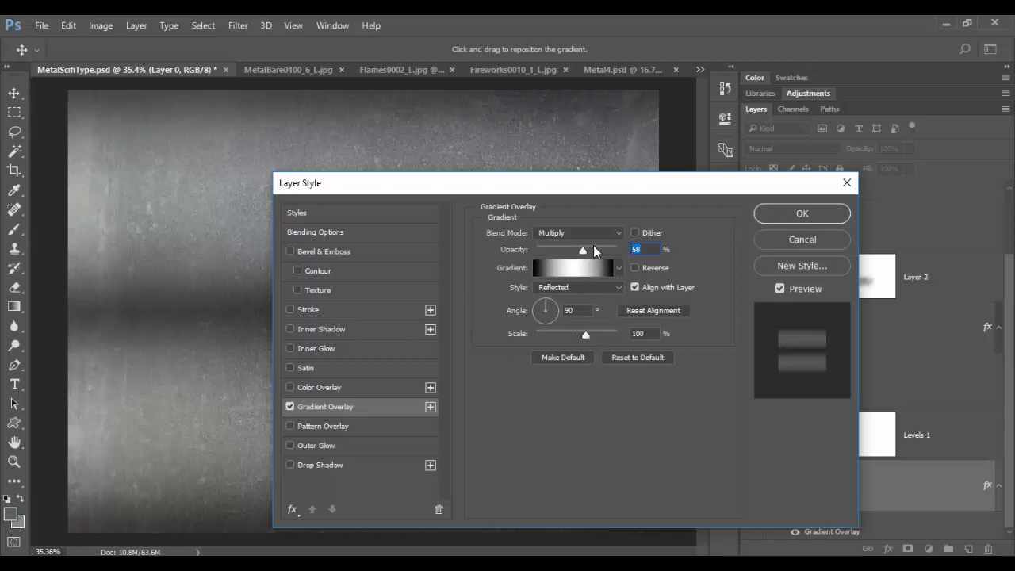
pyautogui.moveTo(584, 250)
pyautogui.mouseDown()
pyautogui.moveTo(618, 253)
pyautogui.moveTo(584, 251)
pyautogui.mouseUp()
pyautogui.click(792, 214)
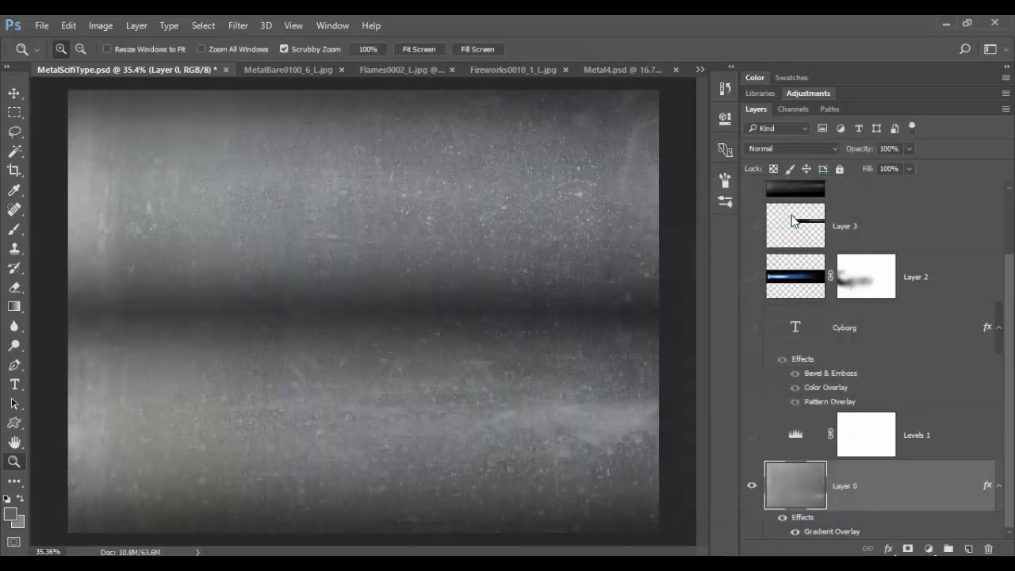
# - Show the Levels 1 adjustment and set its input black point to 52 and white point to 221
pyautogui.click(916, 435)
pyautogui.click(752, 438)
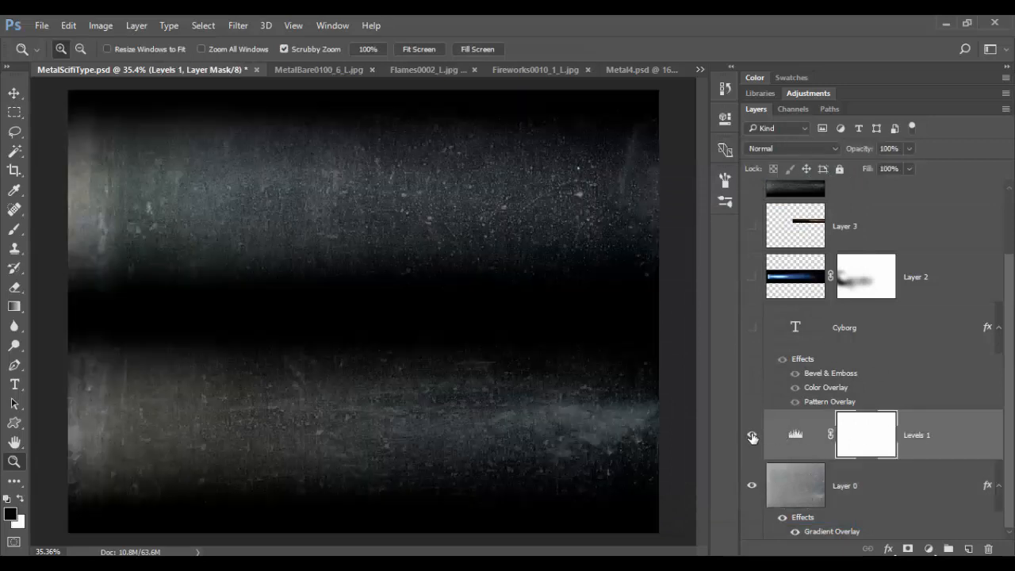
pyautogui.doubleClick(795, 436)
pyautogui.moveTo(578, 261); pyautogui.dragTo(567, 262)
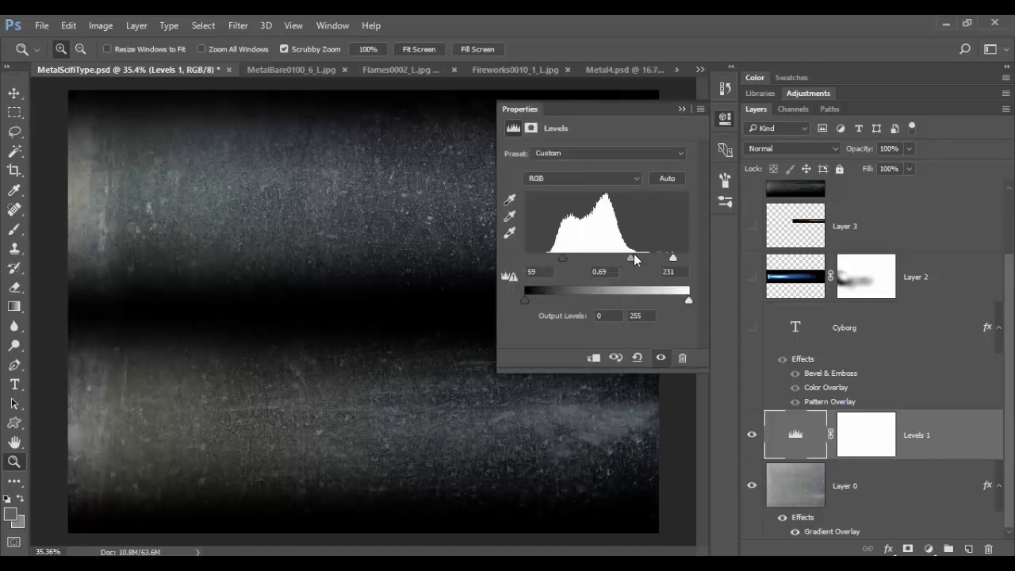
pyautogui.moveTo(563, 254)
pyautogui.mouseDown()
pyautogui.moveTo(515, 251)
pyautogui.moveTo(559, 257)
pyautogui.mouseUp()
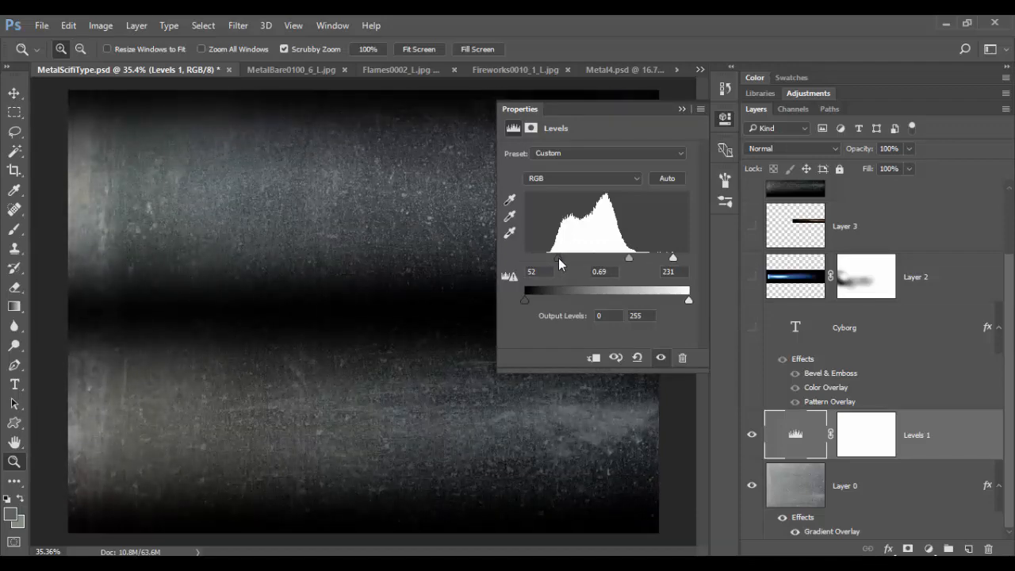
pyautogui.moveTo(672, 258)
pyautogui.mouseDown()
pyautogui.moveTo(697, 258)
pyautogui.moveTo(667, 261)
pyautogui.mouseUp()
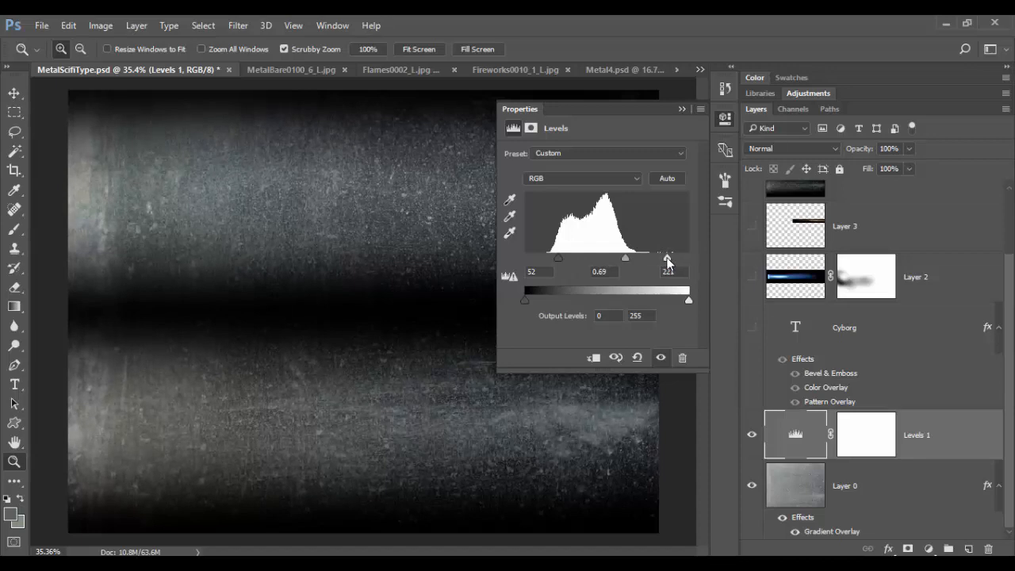
pyautogui.click(682, 108)
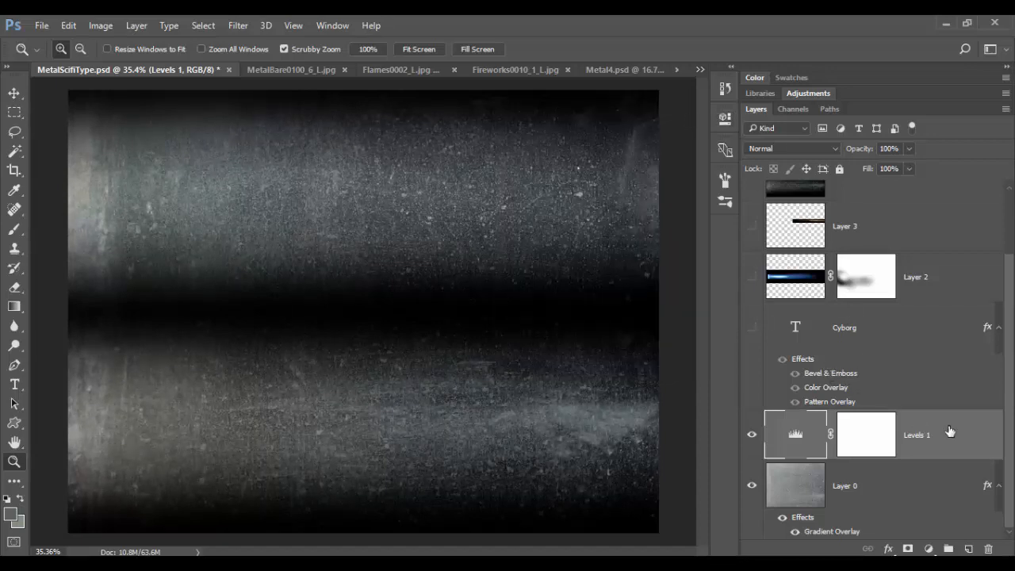
# - Show the Cyborg text layer with its effects switched off and select its text to check the font
pyautogui.click(752, 327)
pyautogui.click(825, 328)
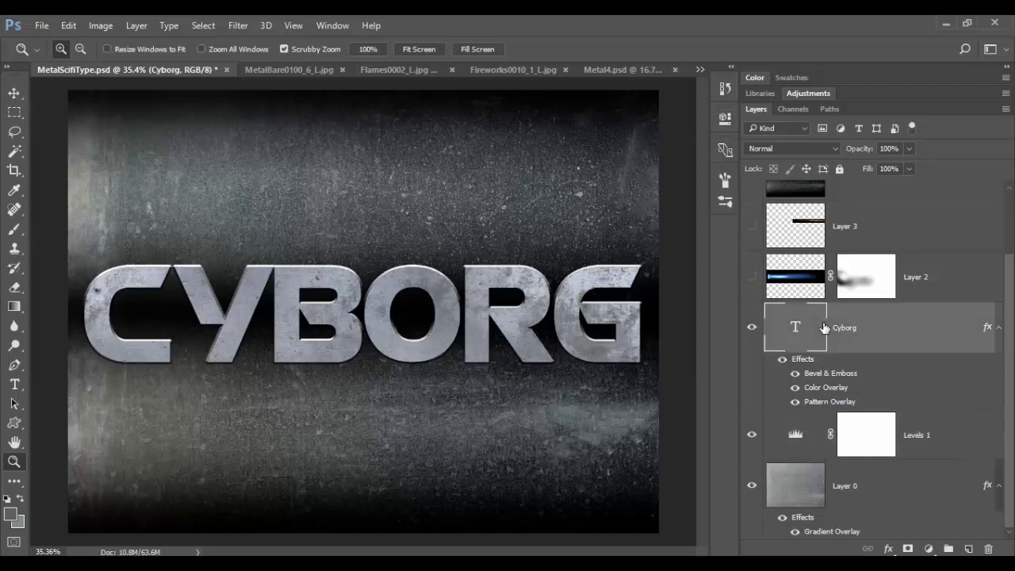
pyautogui.click(782, 359)
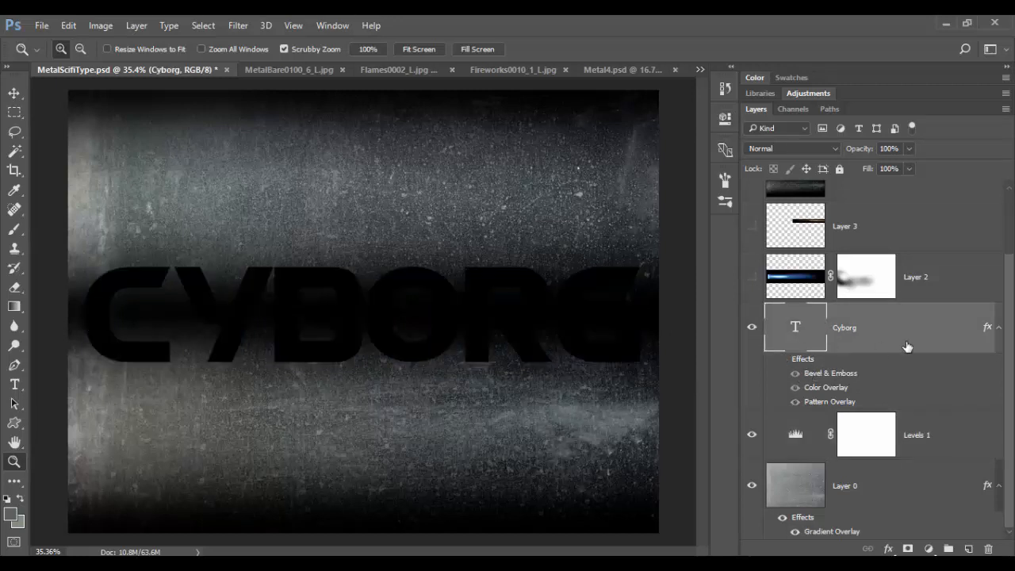
pyautogui.doubleClick(797, 330)
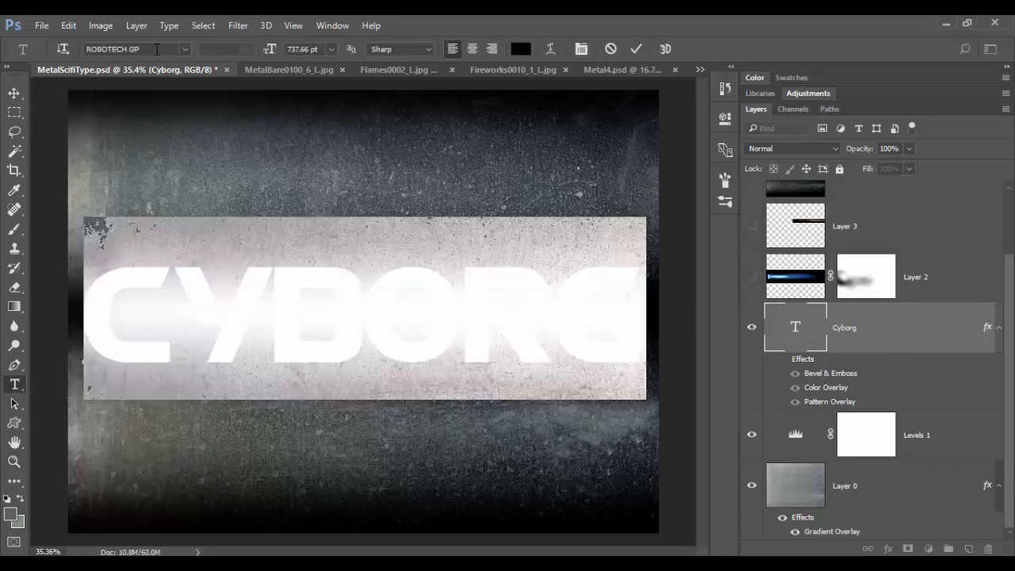
pyautogui.click(950, 446)
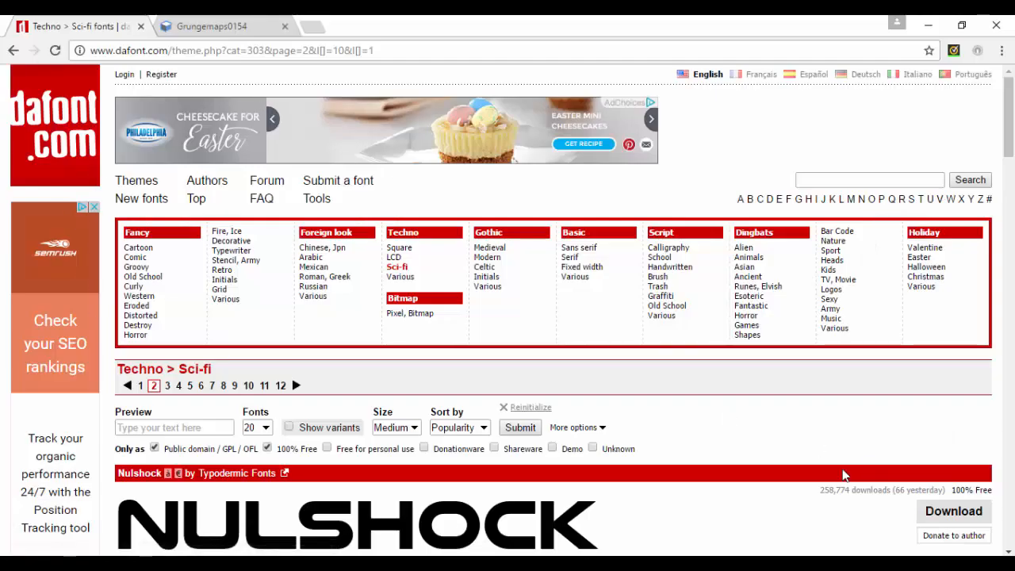
# - Browse the free Techno > Sci-fi fonts on page 2 of dafont.com in the web browser
pyautogui.scroll(-3, 739, 468)
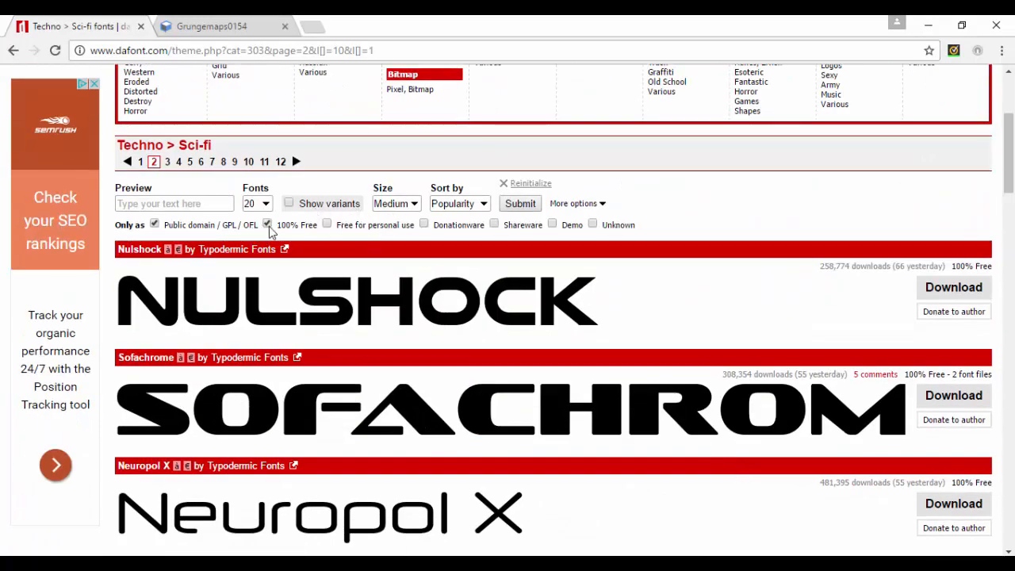
pyautogui.scroll(-5, 600, 419)
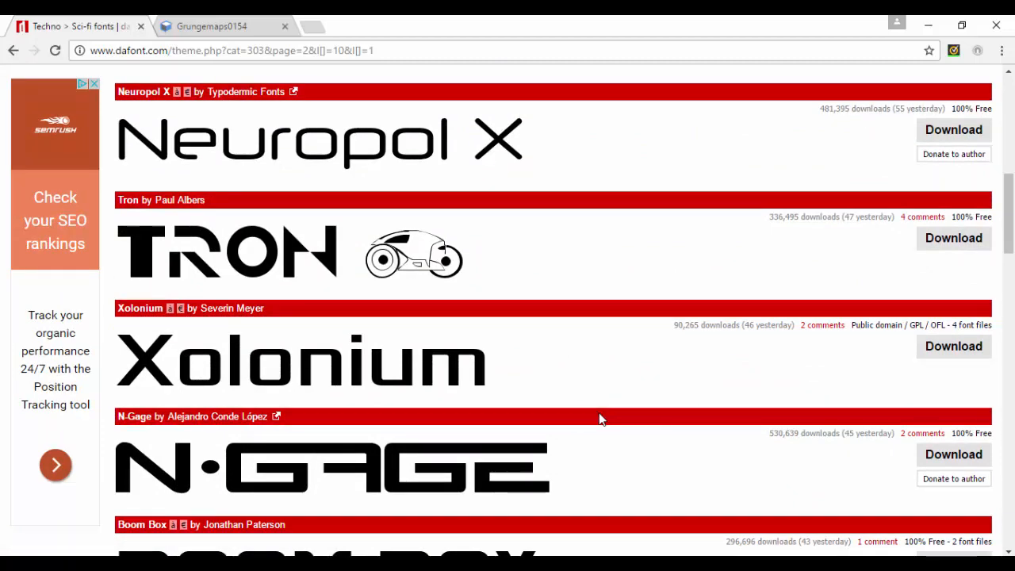
pyautogui.scroll(-10, 599, 419)
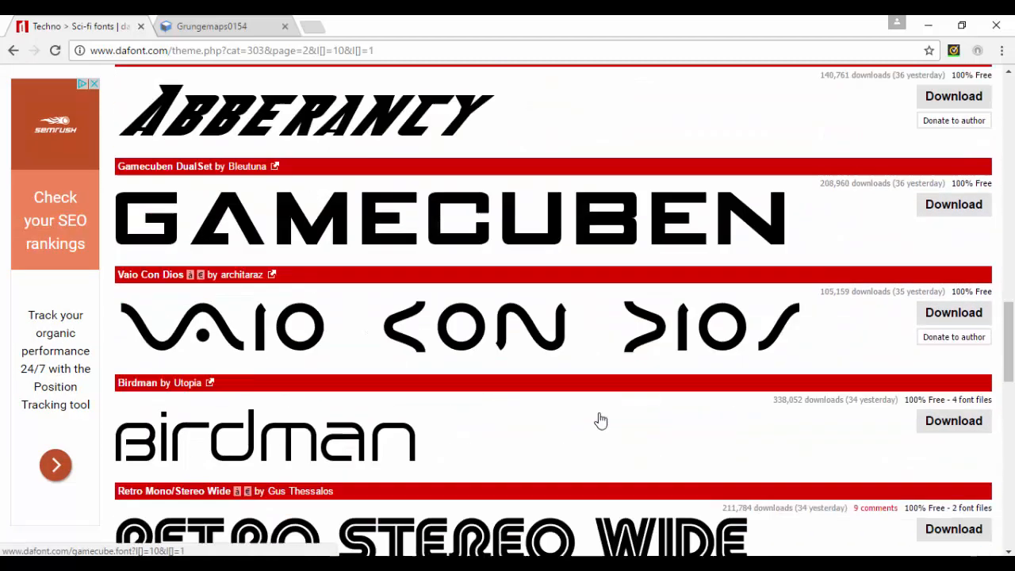
pyautogui.scroll(-8, 601, 420)
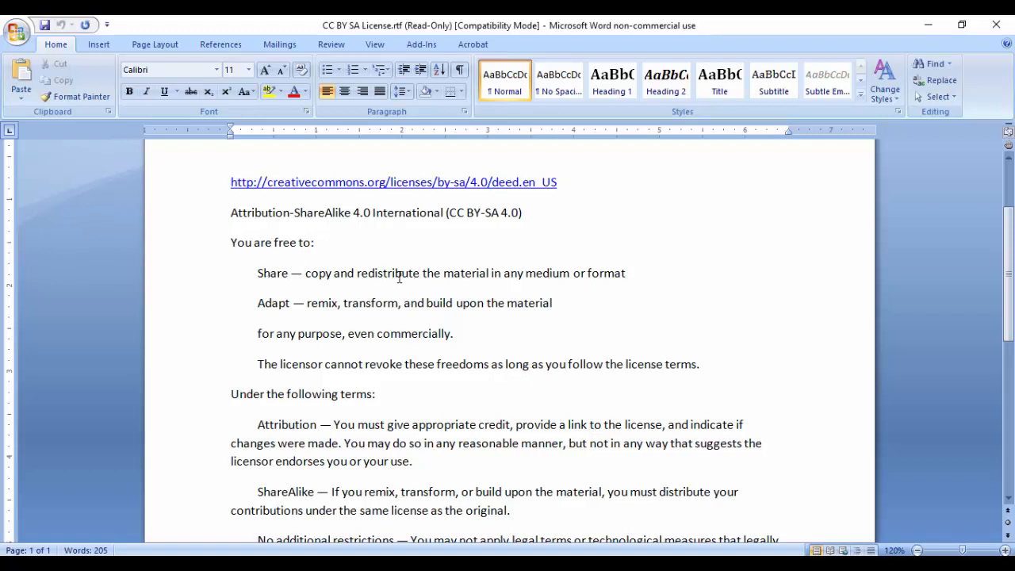
# - Read through the sharing terms, attribution conditions and notices in CC BY SA License.rtf, and minimize the document
pyautogui.scroll(-2, 284, 295)
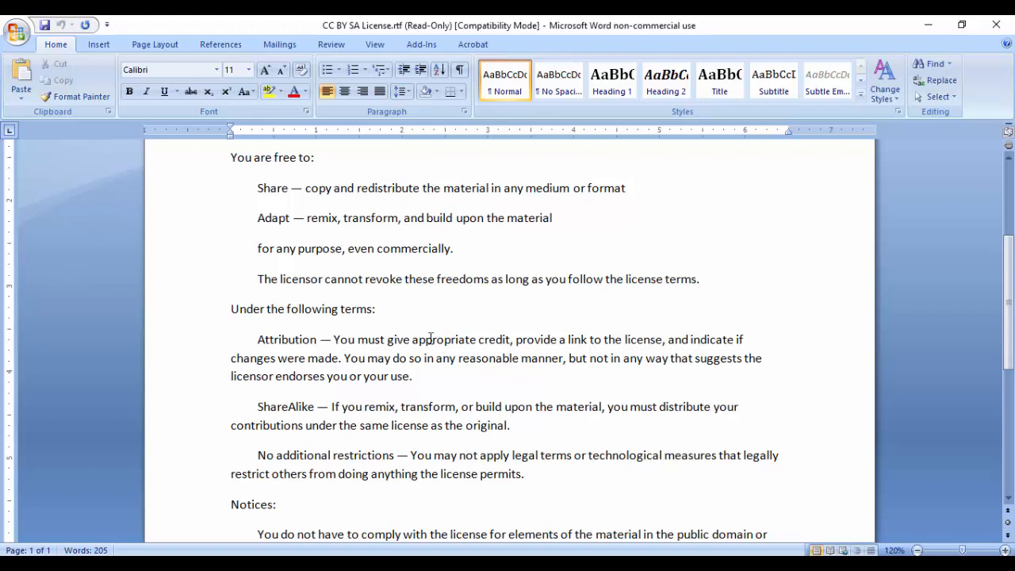
pyautogui.scroll(-1, 479, 375)
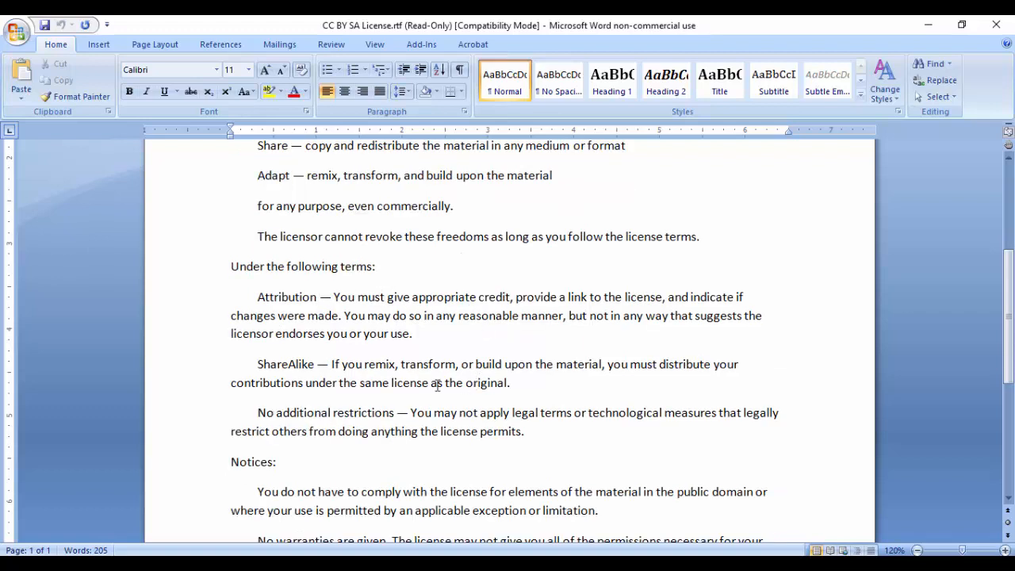
pyautogui.scroll(-1, 365, 390)
pyautogui.scroll(-2, 366, 390)
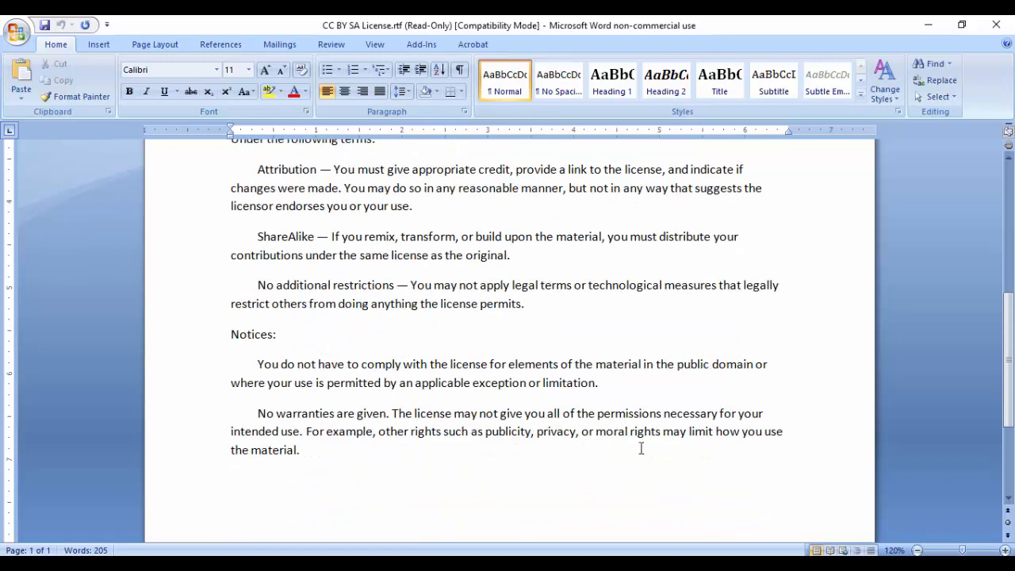
pyautogui.scroll(4, 641, 449)
pyautogui.scroll(6, 580, 306)
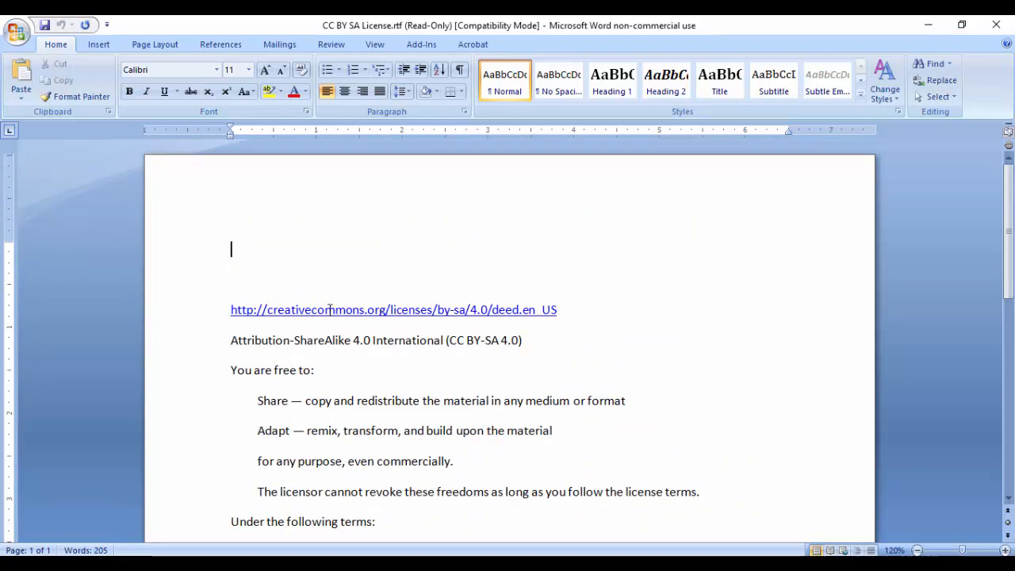
pyautogui.click(929, 25)
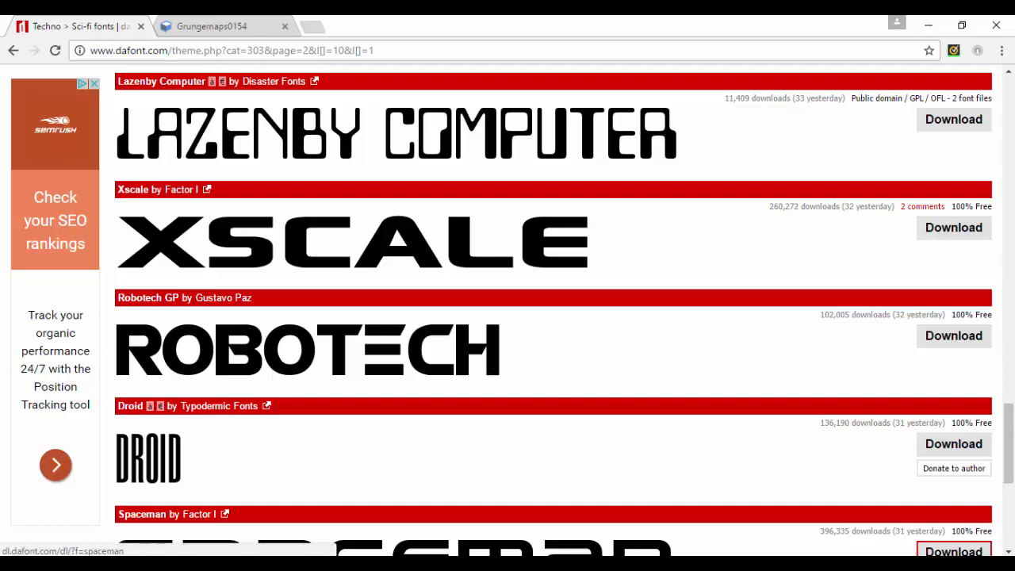
# - Examine the ROBOTECH GP font preview and the PNG and TTF files inside robotech_gp.zip, and close the font preview
pyautogui.click(953, 551)
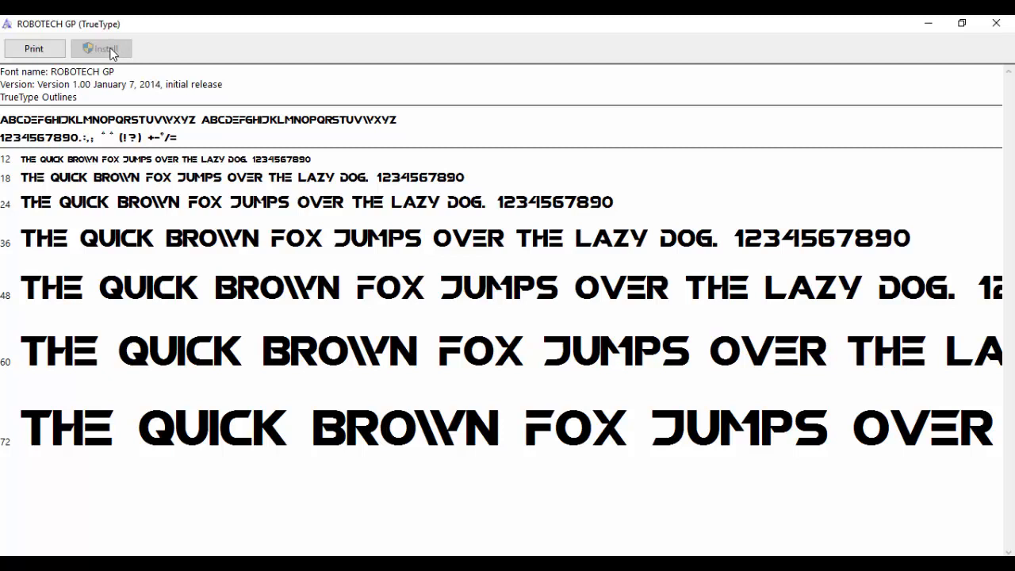
pyautogui.moveTo(187, 565)
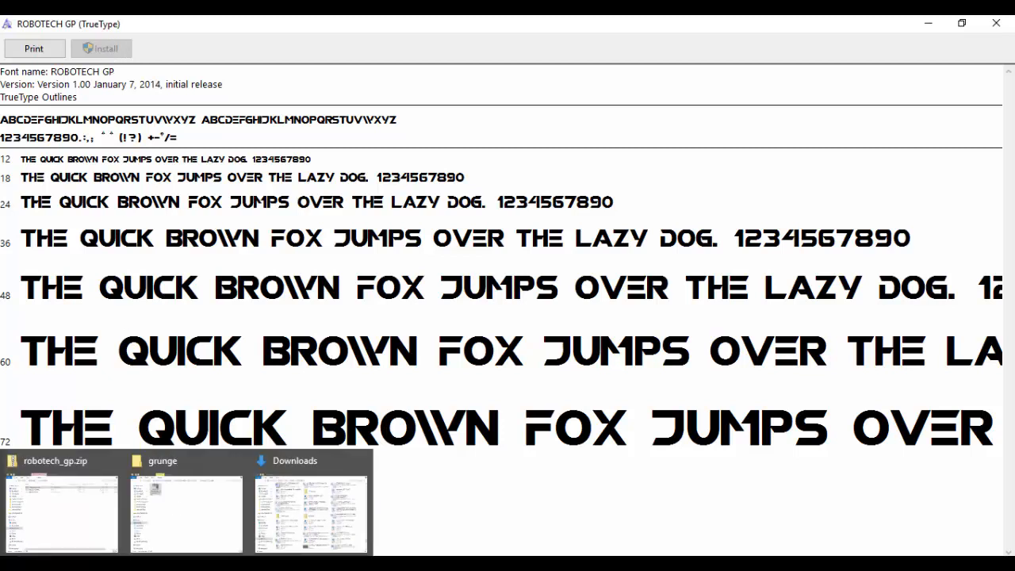
pyautogui.click(89, 525)
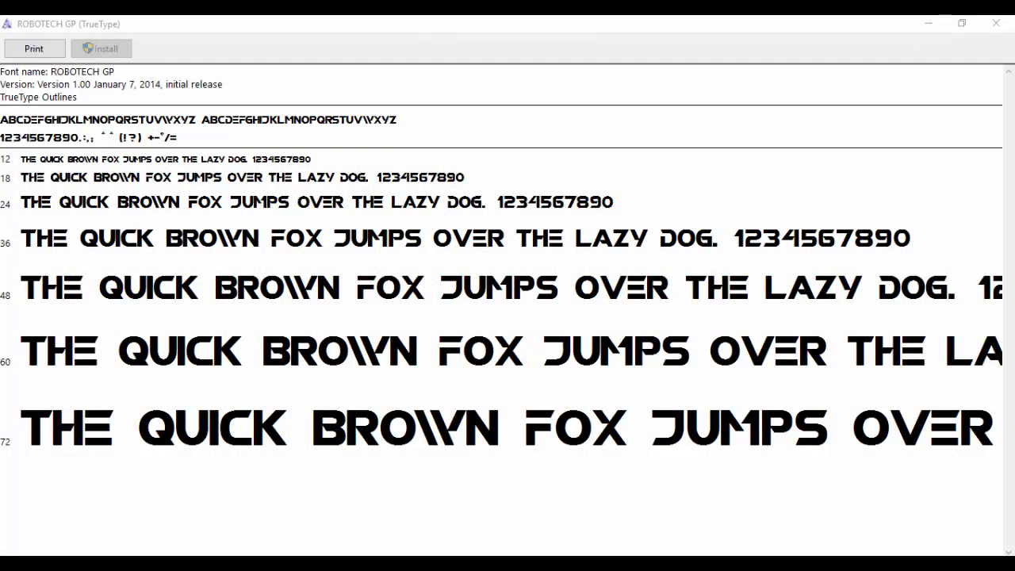
pyautogui.moveTo(0, 181); pyautogui.dragTo(540, 72)
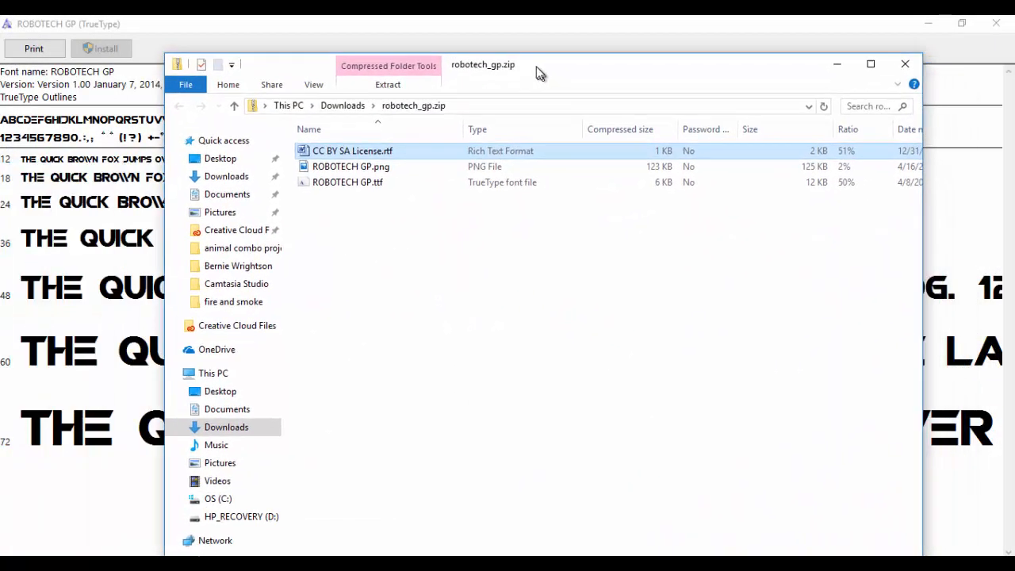
pyautogui.click(361, 164)
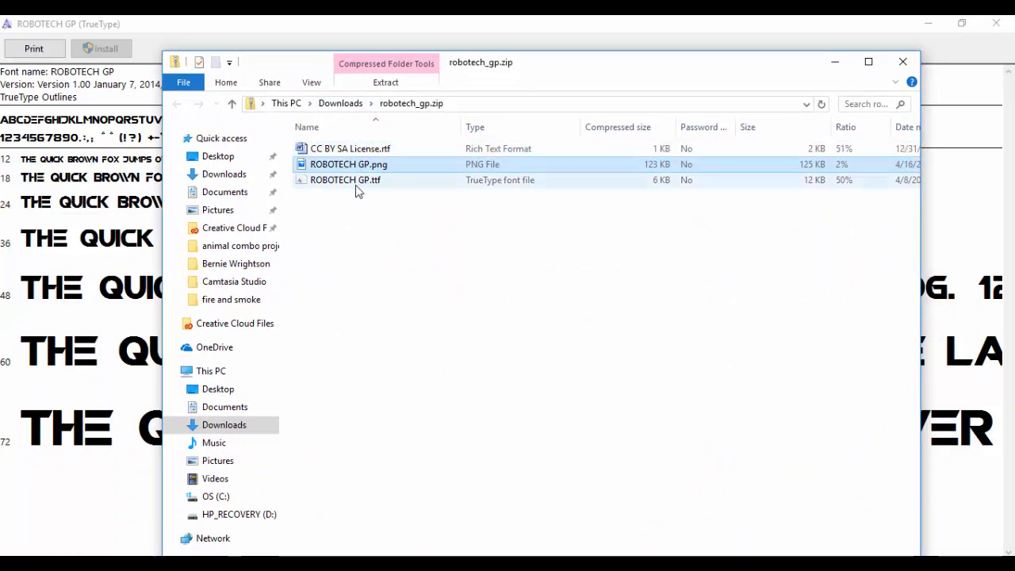
pyautogui.click(345, 180)
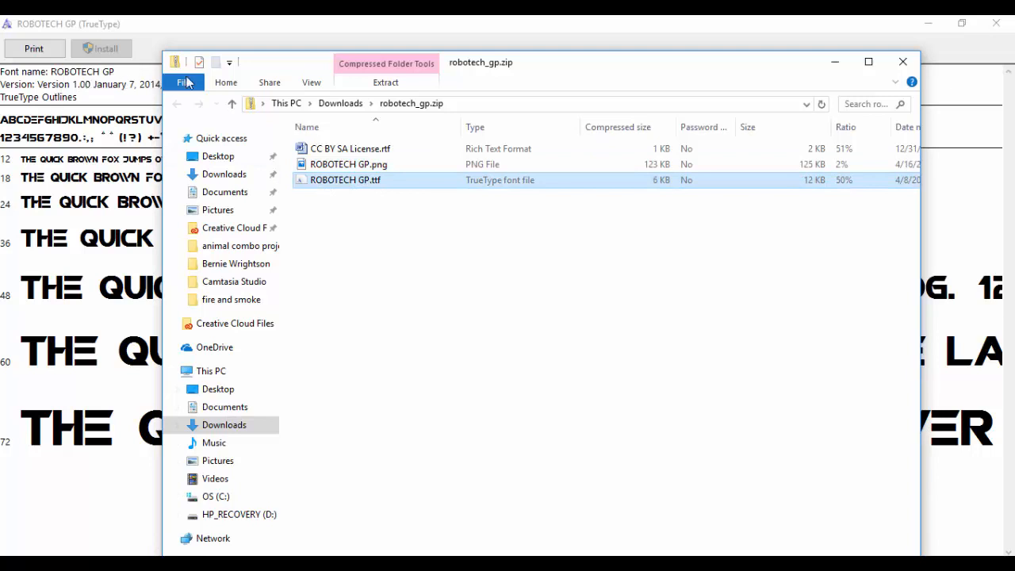
pyautogui.click(834, 63)
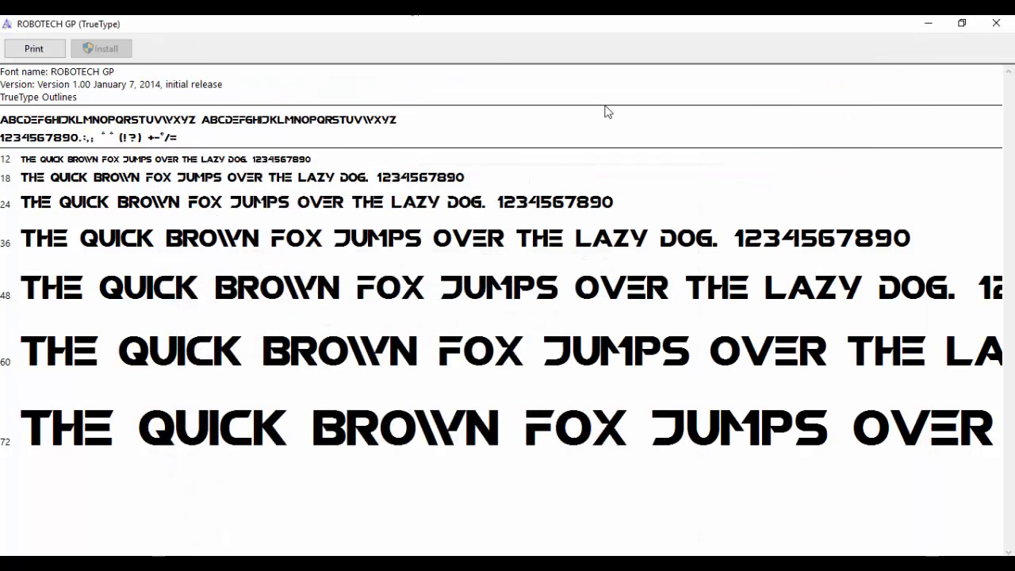
pyautogui.click(997, 26)
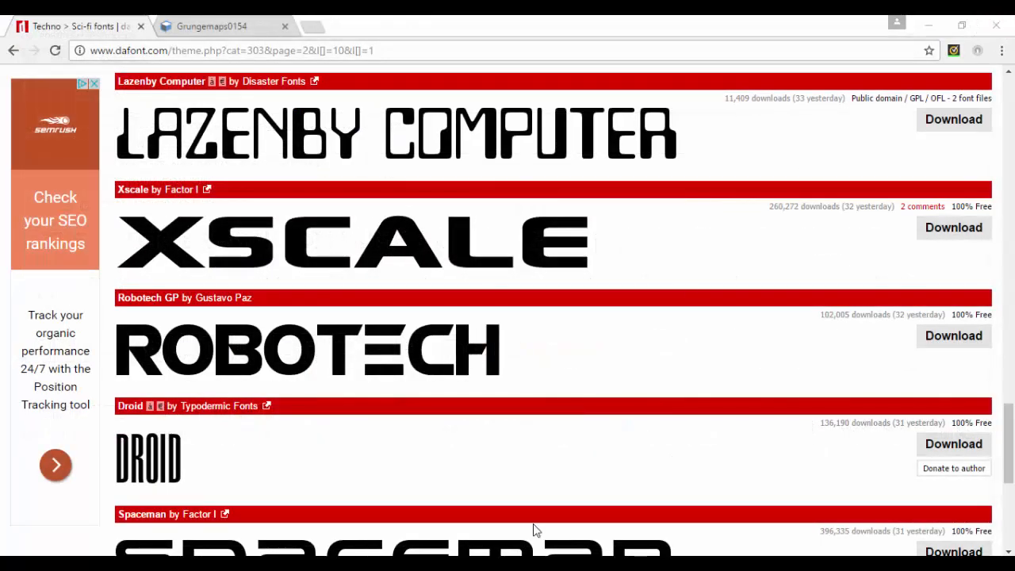
# - Switch back to Photoshop, select the text of the Cyborg layer and choose ROBOTECH GP as its font
pyautogui.click(546, 564)
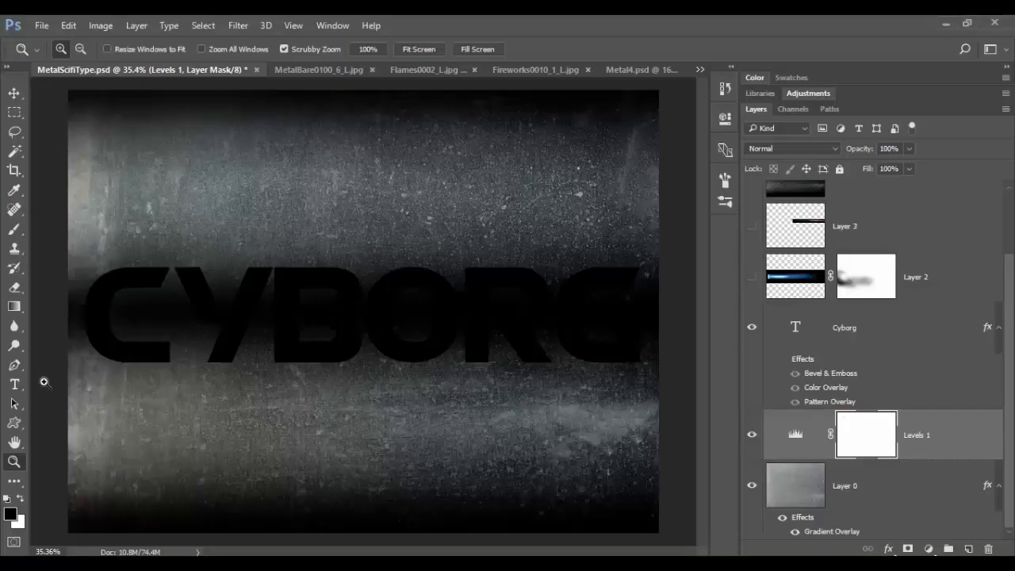
pyautogui.click(797, 329)
pyautogui.doubleClick(797, 329)
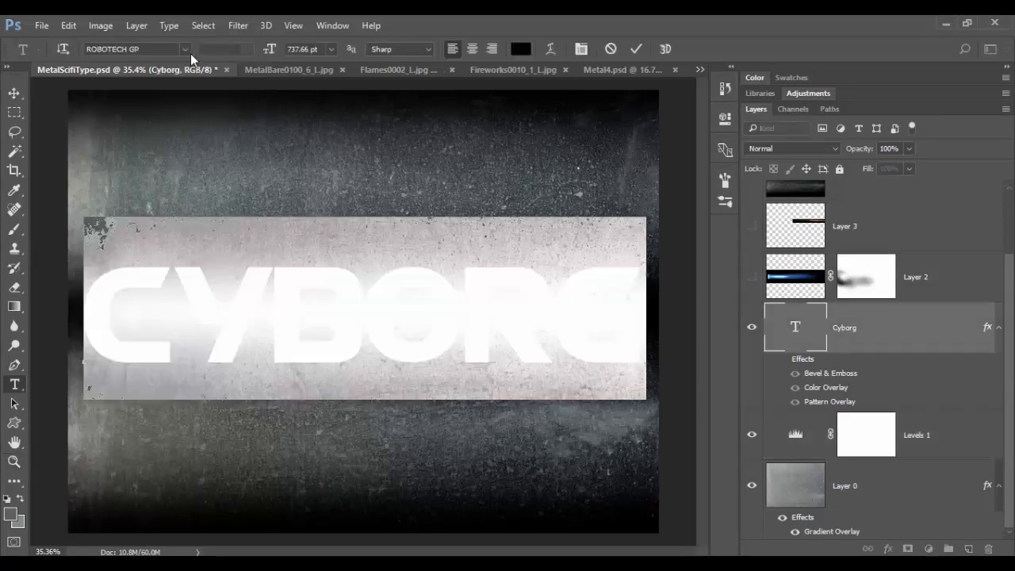
pyautogui.click(188, 51)
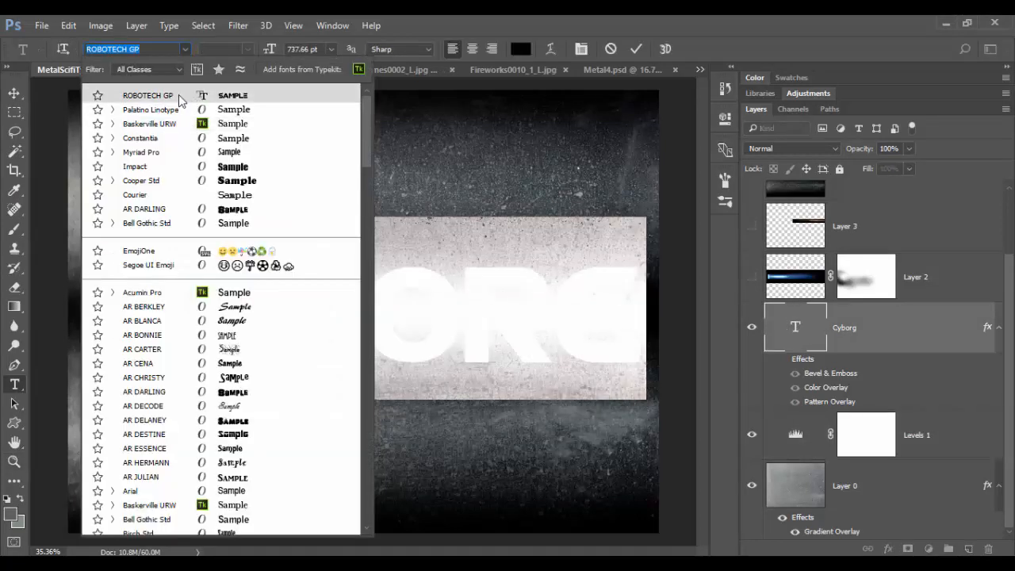
pyautogui.click(180, 101)
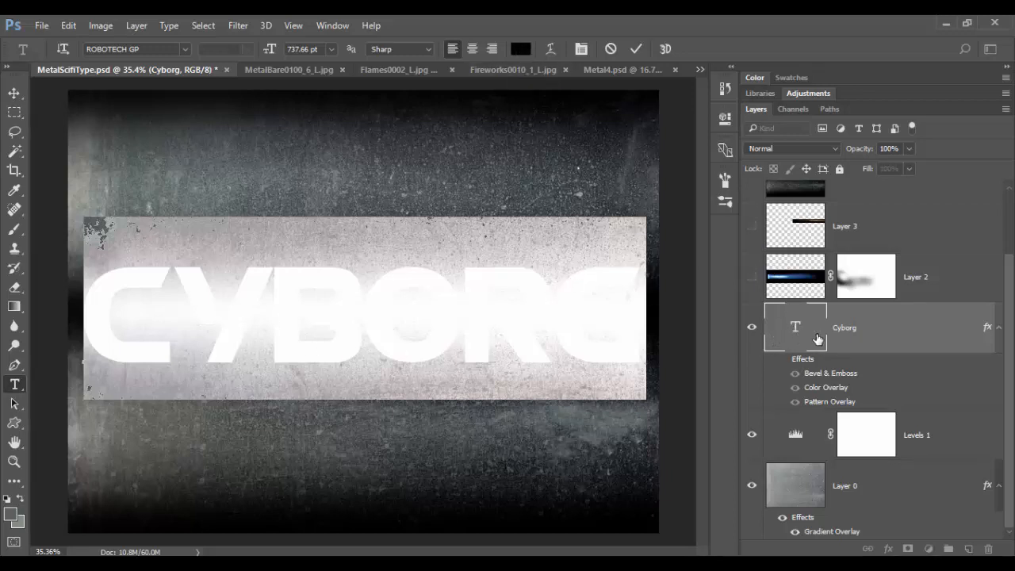
# - Turn the Cyborg text layer's effects back on and open its layer style with the lettering in view
pyautogui.click(782, 359)
pyautogui.press('z')
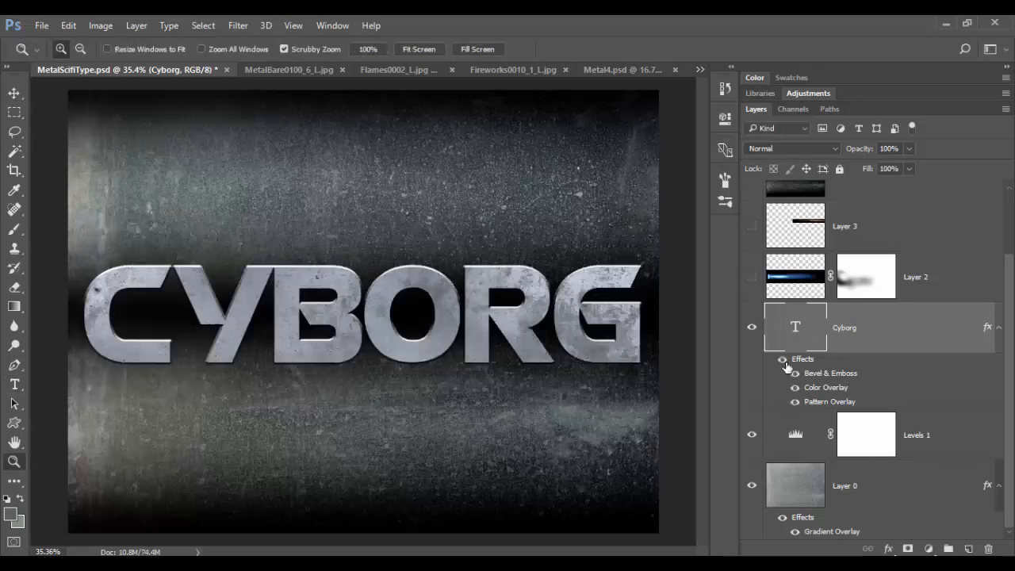
pyautogui.doubleClick(897, 329)
pyautogui.moveTo(466, 184); pyautogui.dragTo(728, 118)
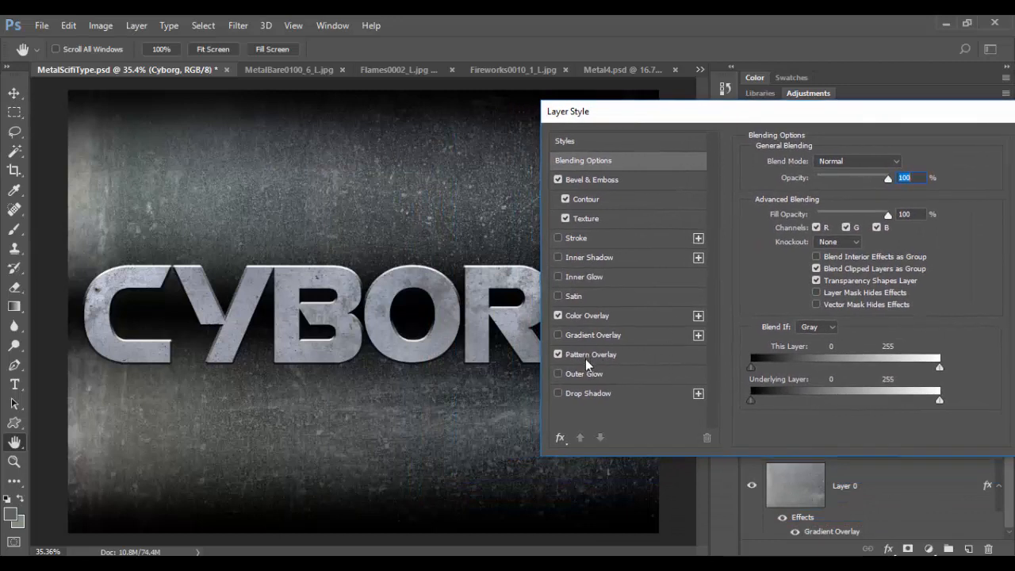
# - Switch off the Pattern Overlay, Color Overlay, Texture and Contour effects and open the Bevel & Emboss settings
pyautogui.click(557, 355)
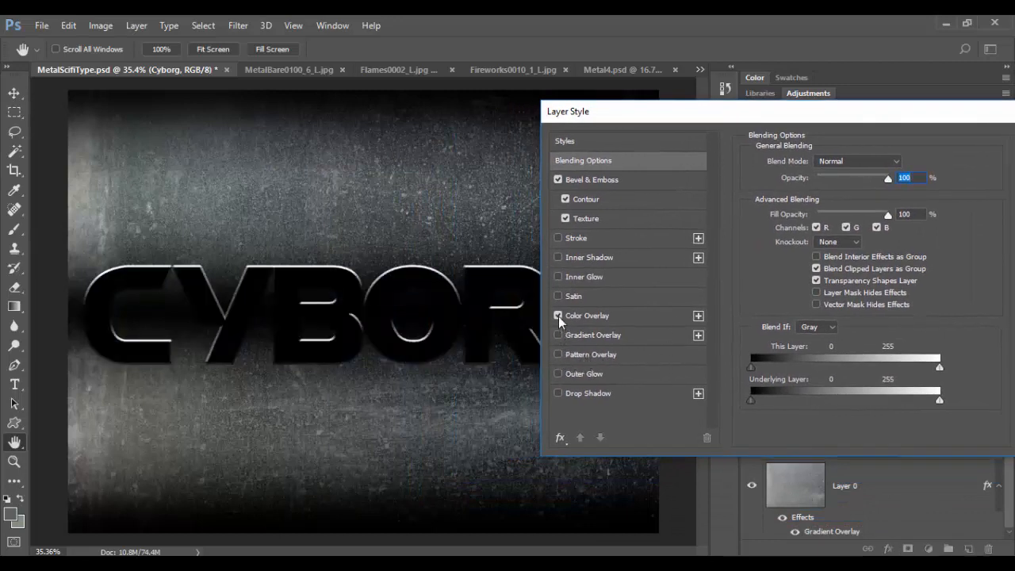
pyautogui.click(558, 315)
pyautogui.click(565, 219)
pyautogui.click(566, 199)
pyautogui.click(594, 180)
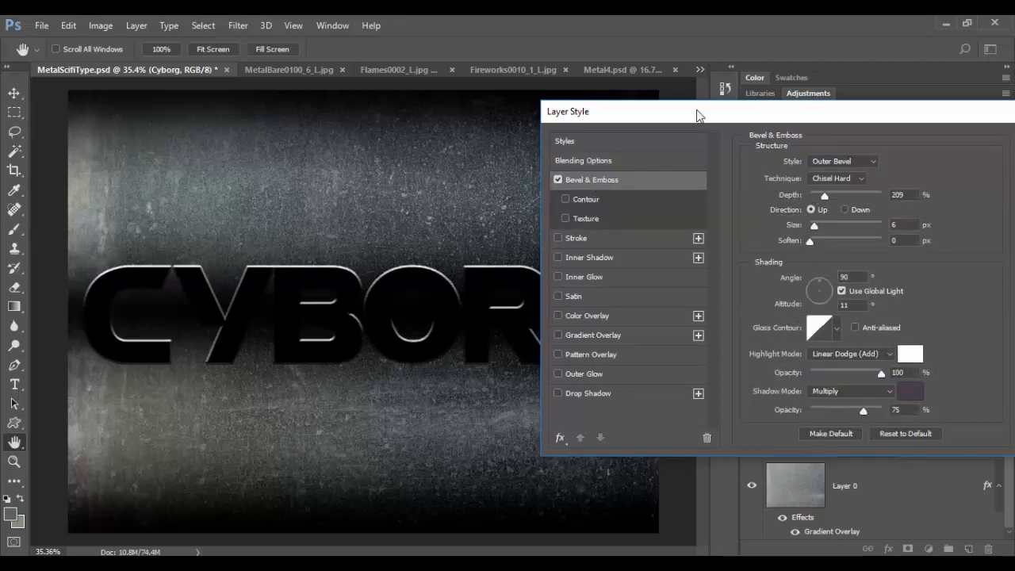
# - Try the Emboss style for the text's bevel and return it to Outer Bevel
pyautogui.moveTo(695, 116); pyautogui.dragTo(583, 156)
pyautogui.click(735, 208)
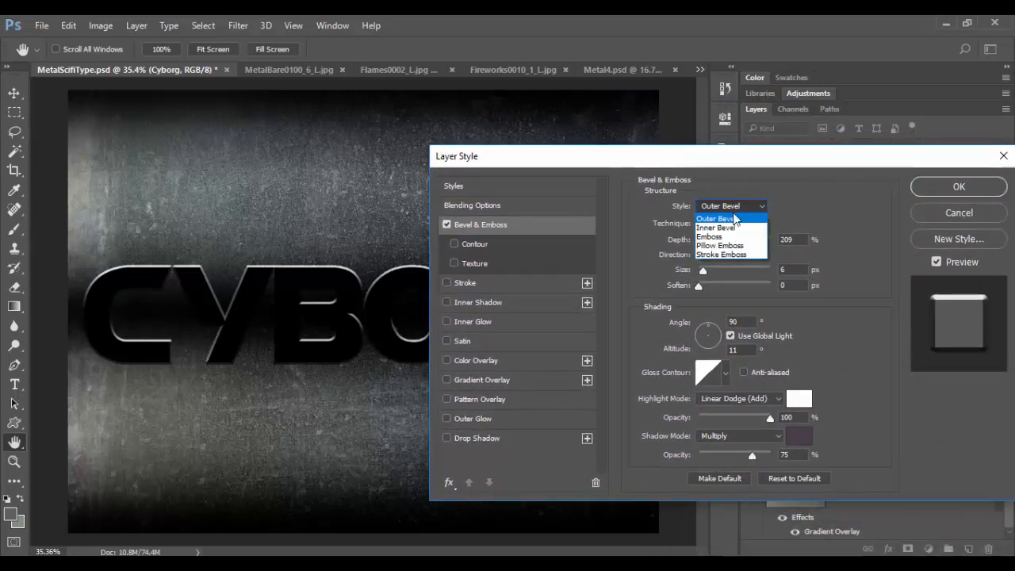
pyautogui.click(728, 236)
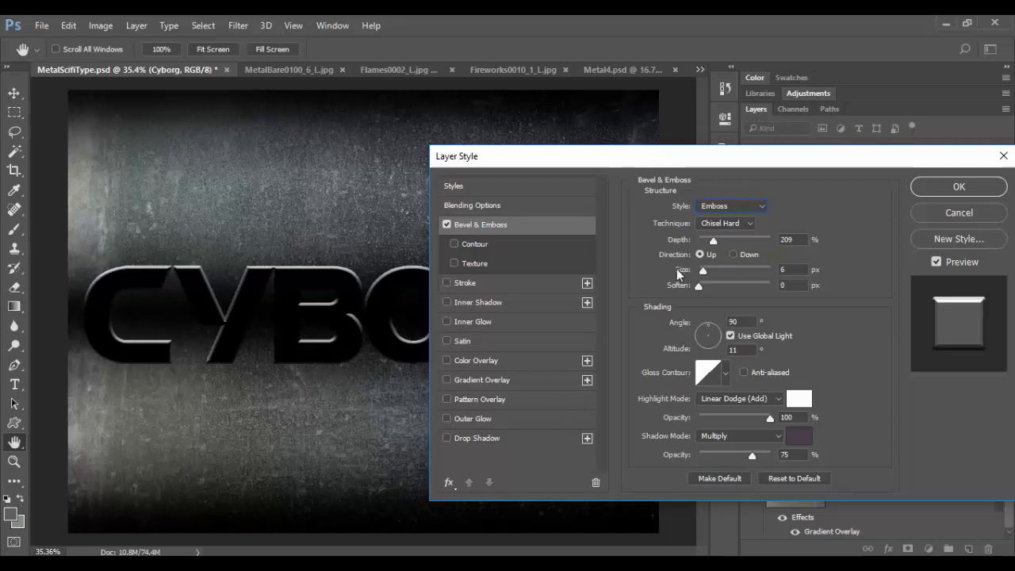
pyautogui.click(740, 210)
pyautogui.click(737, 218)
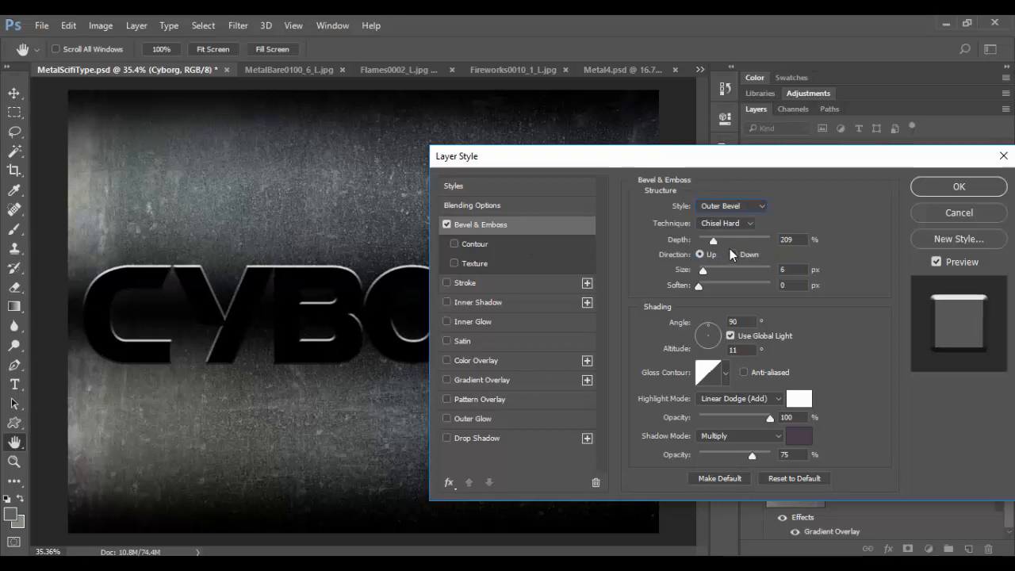
# - Set the bevel's depth to 178% and size to 10 px, and enable Contour with the half-round curve
pyautogui.moveTo(702, 273)
pyautogui.mouseDown()
pyautogui.moveTo(716, 270)
pyautogui.moveTo(707, 271)
pyautogui.mouseUp()
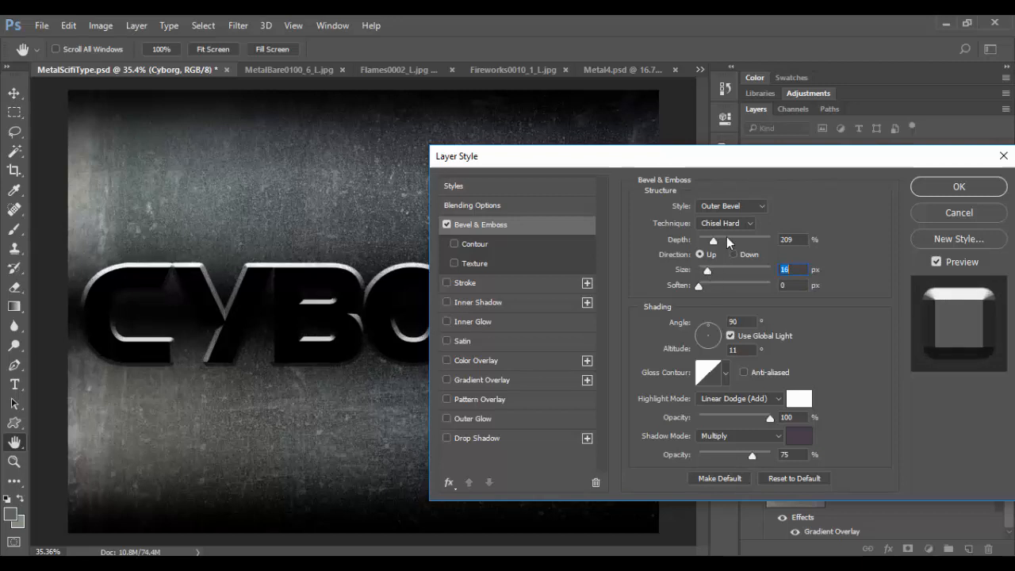
pyautogui.moveTo(726, 238); pyautogui.dragTo(708, 274)
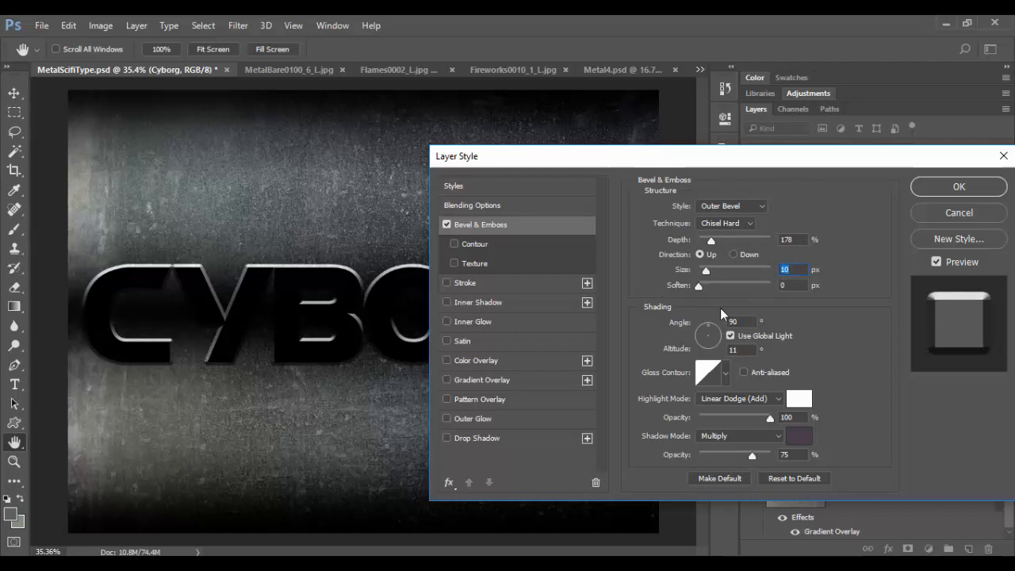
pyautogui.click(517, 246)
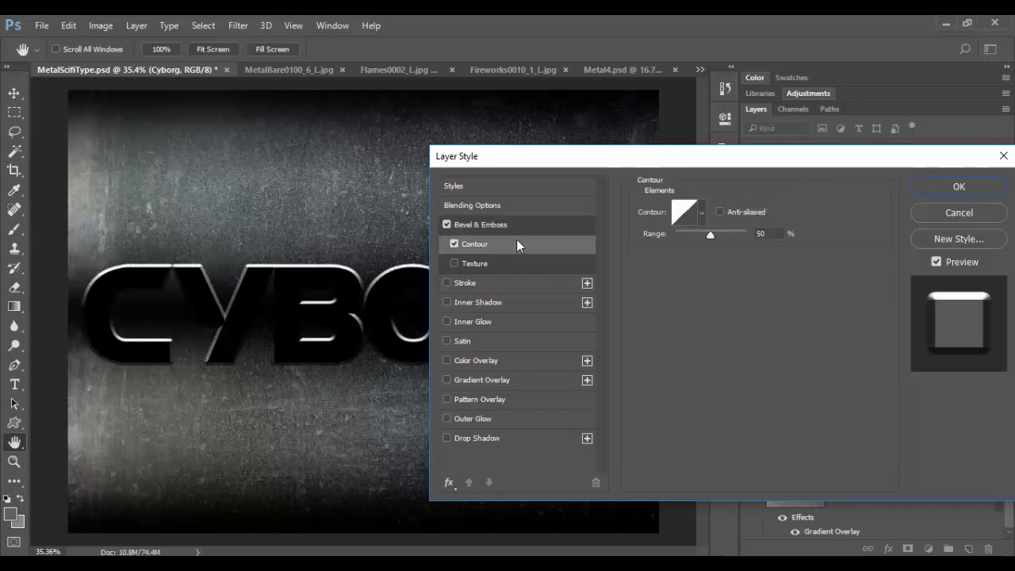
pyautogui.click(701, 213)
pyautogui.click(622, 272)
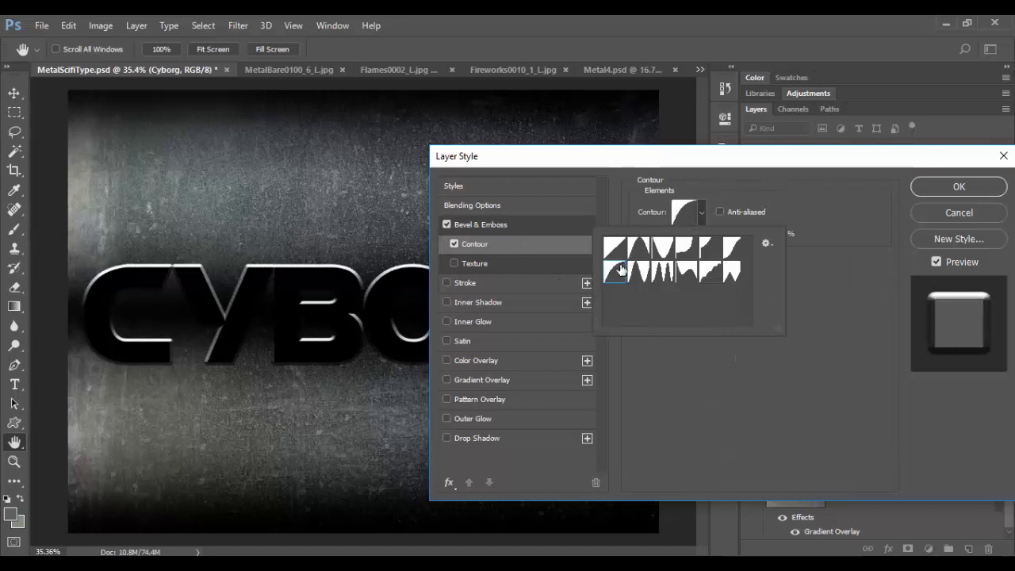
# - Enable the bevel's Texture and pick the light grey grunge metal pattern second from the end of the pattern library
pyautogui.click(493, 265)
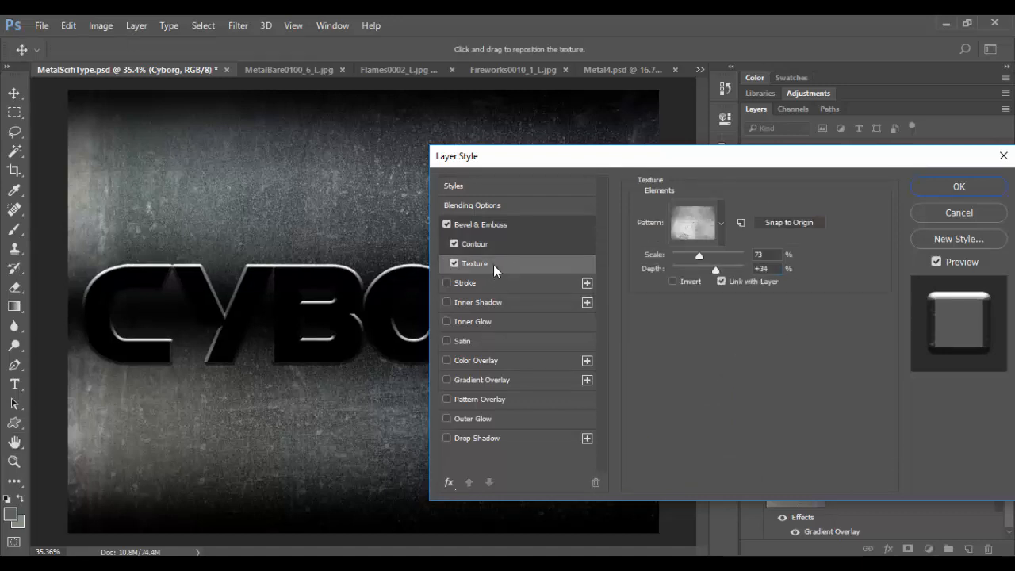
pyautogui.click(720, 225)
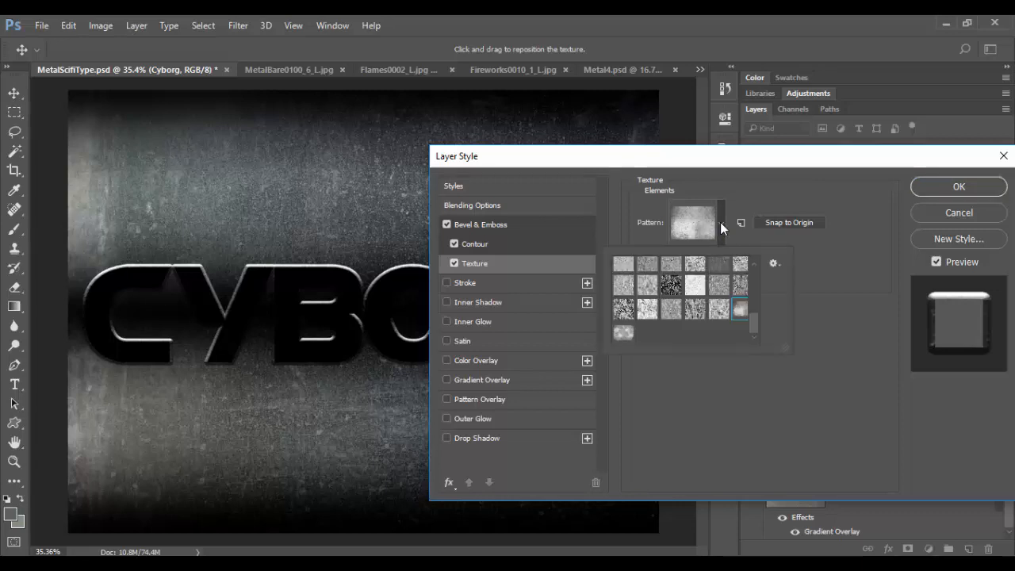
pyautogui.click(742, 318)
pyautogui.moveTo(785, 161); pyautogui.dragTo(736, 161)
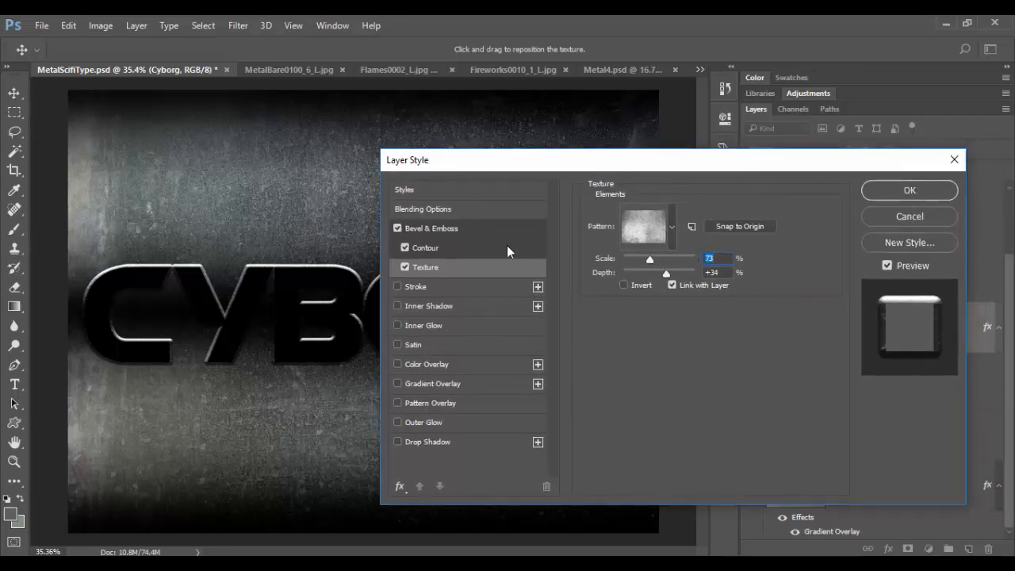
pyautogui.moveTo(494, 167); pyautogui.dragTo(550, 130)
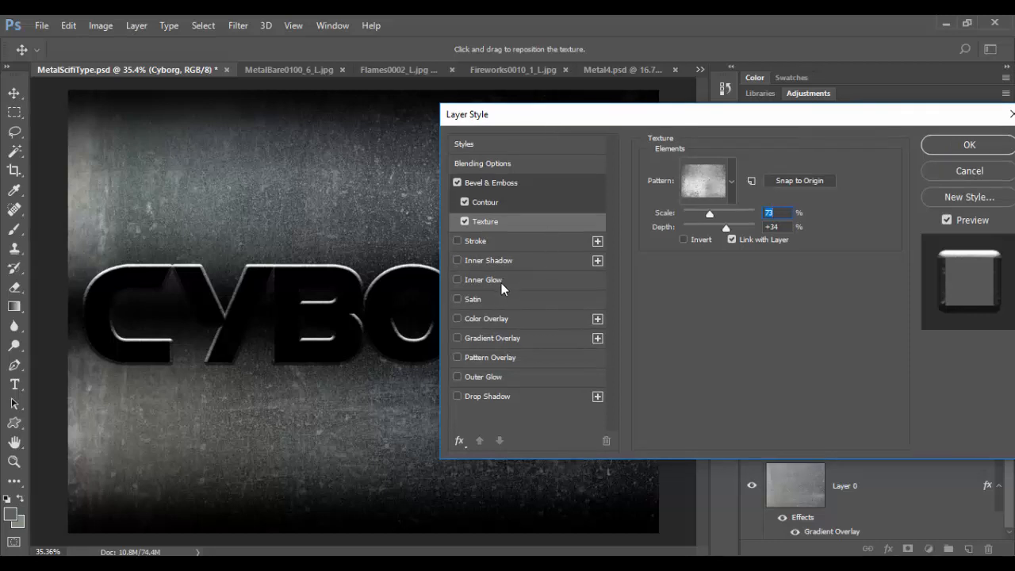
# - Enable Pattern Overlay on the text and show the last grunge metal pattern in the library as its pattern
pyautogui.click(498, 358)
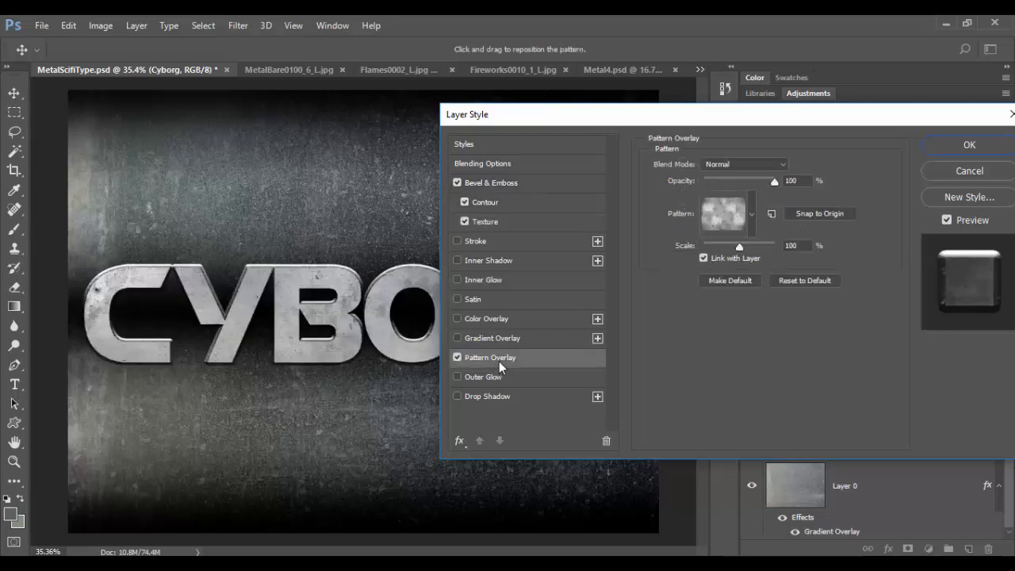
pyautogui.click(752, 214)
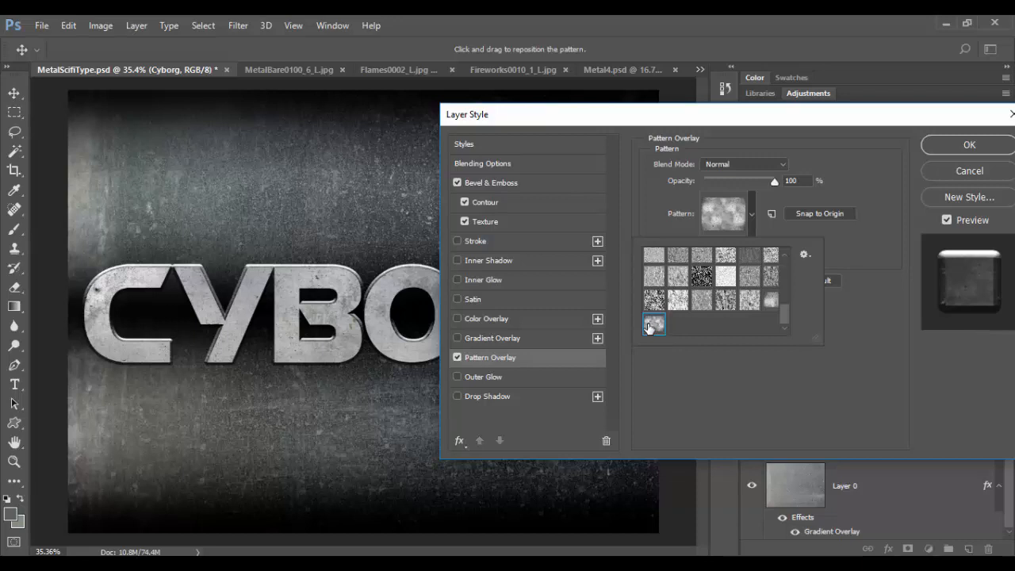
pyautogui.moveTo(698, 123); pyautogui.dragTo(759, 127)
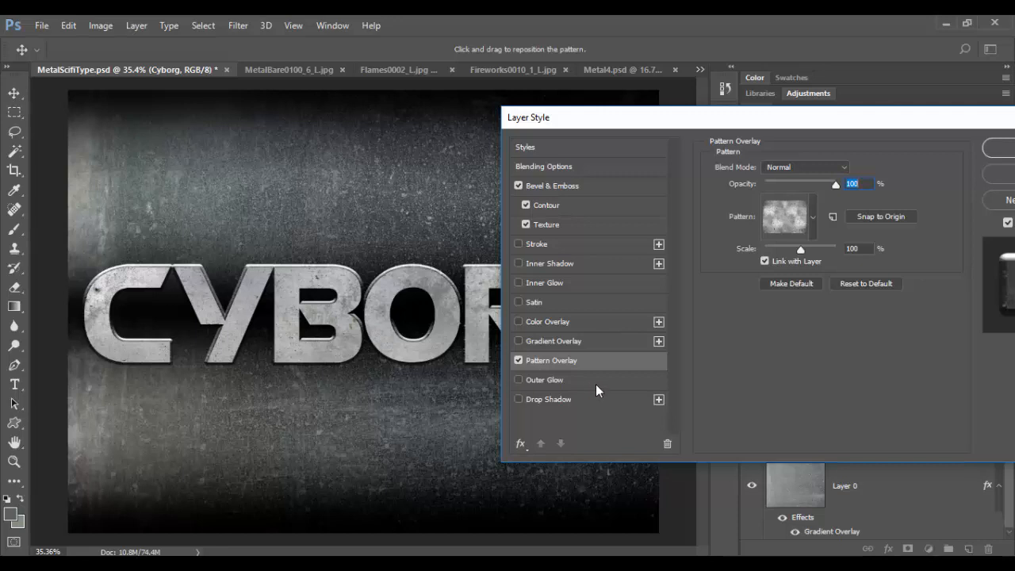
# - Enable a blue Color Overlay in Multiply at 15% opacity, and try the overlay pattern at 73% scale before restoring it to 100%
pyautogui.click(555, 325)
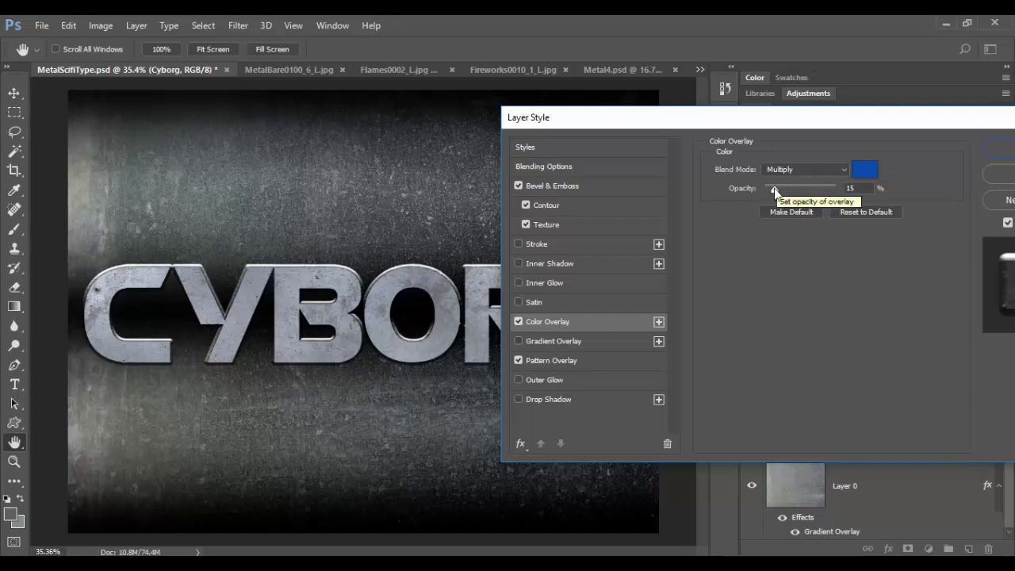
pyautogui.click(557, 361)
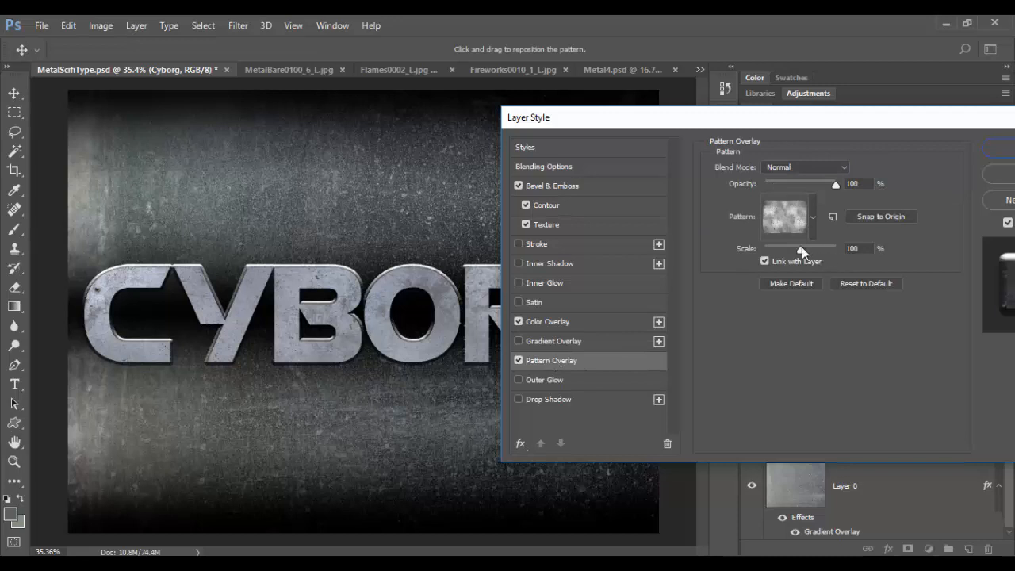
pyautogui.moveTo(800, 249); pyautogui.dragTo(791, 249)
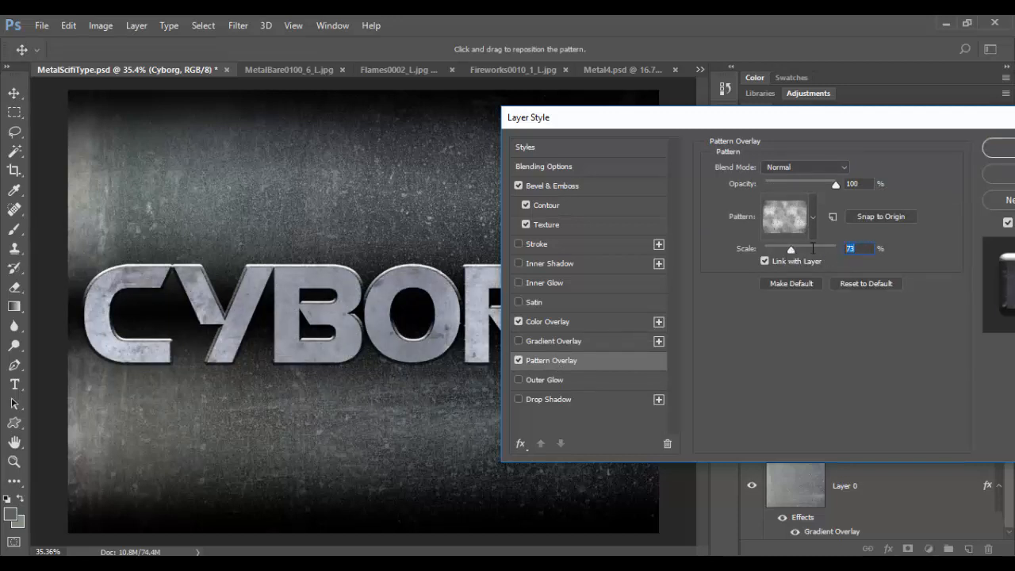
pyautogui.write('100')
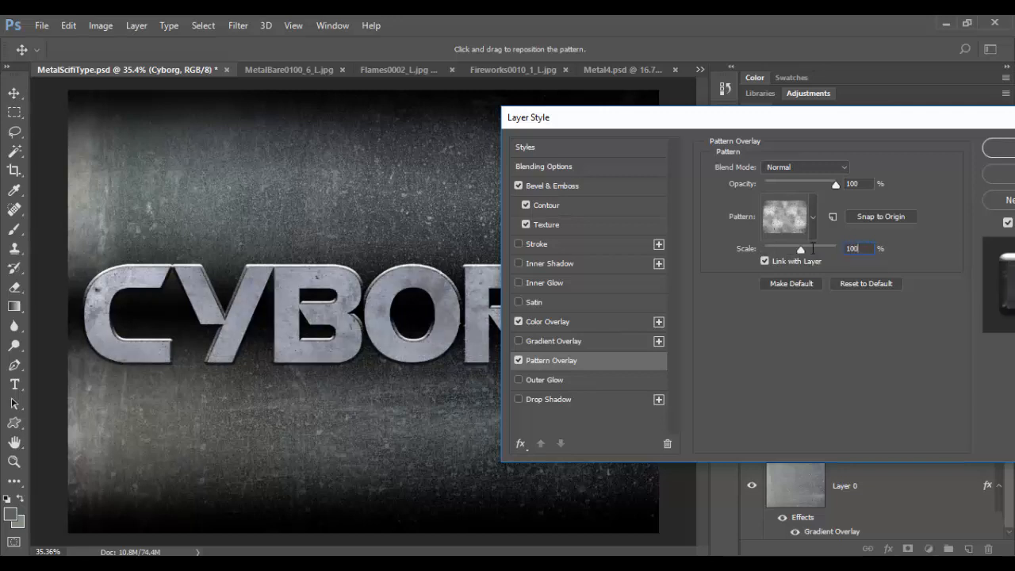
# - Try the Overlay and Multiply blend modes for the text's Pattern Overlay and return it to Normal
pyautogui.moveTo(856, 123); pyautogui.dragTo(796, 126)
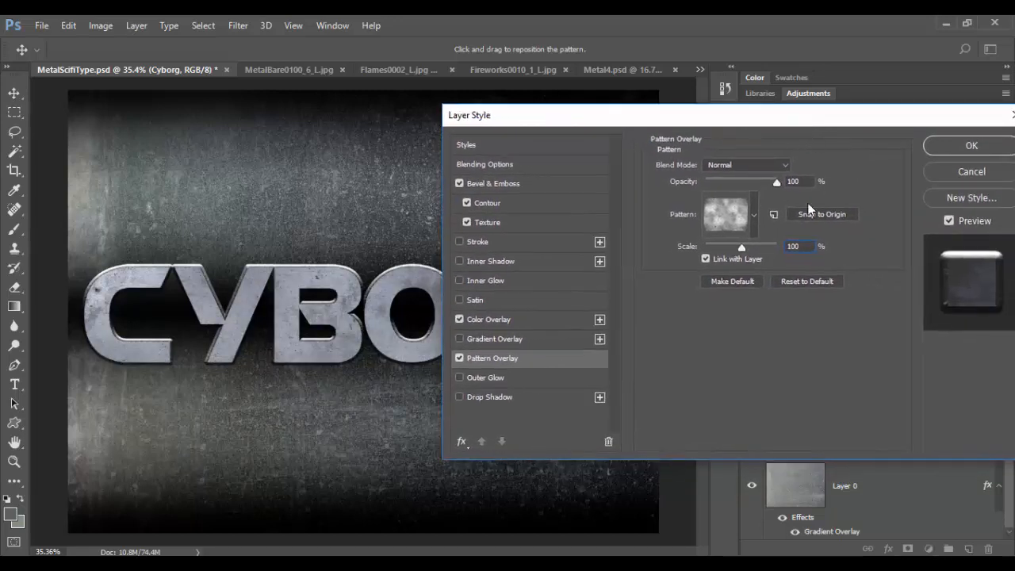
pyautogui.click(749, 166)
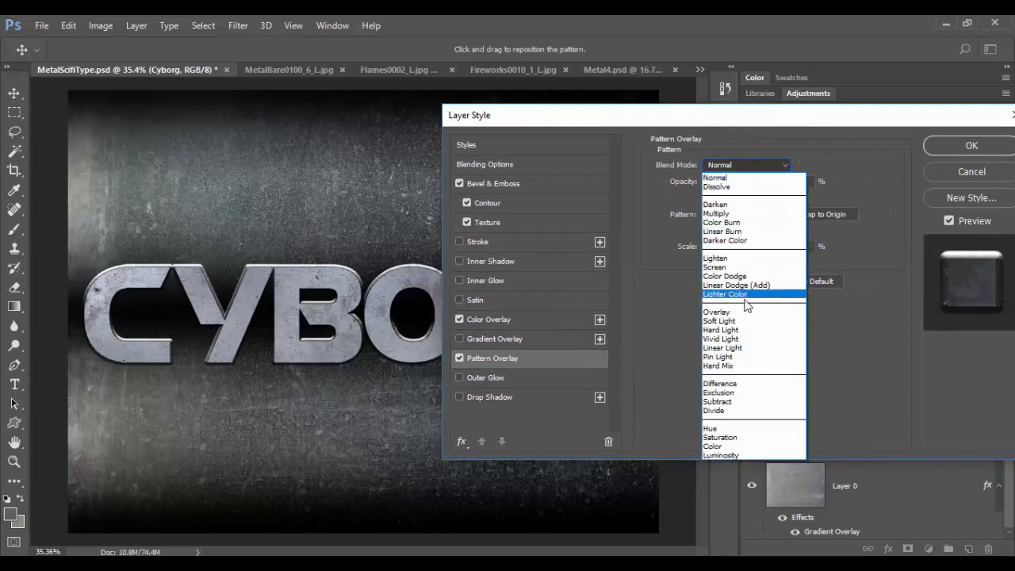
pyautogui.click(744, 312)
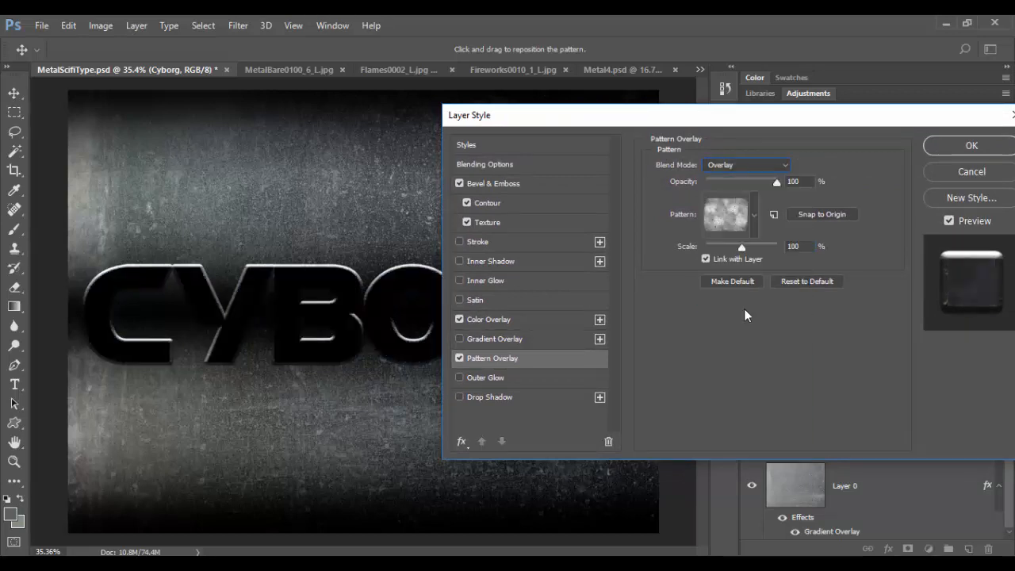
pyautogui.click(772, 162)
pyautogui.click(749, 205)
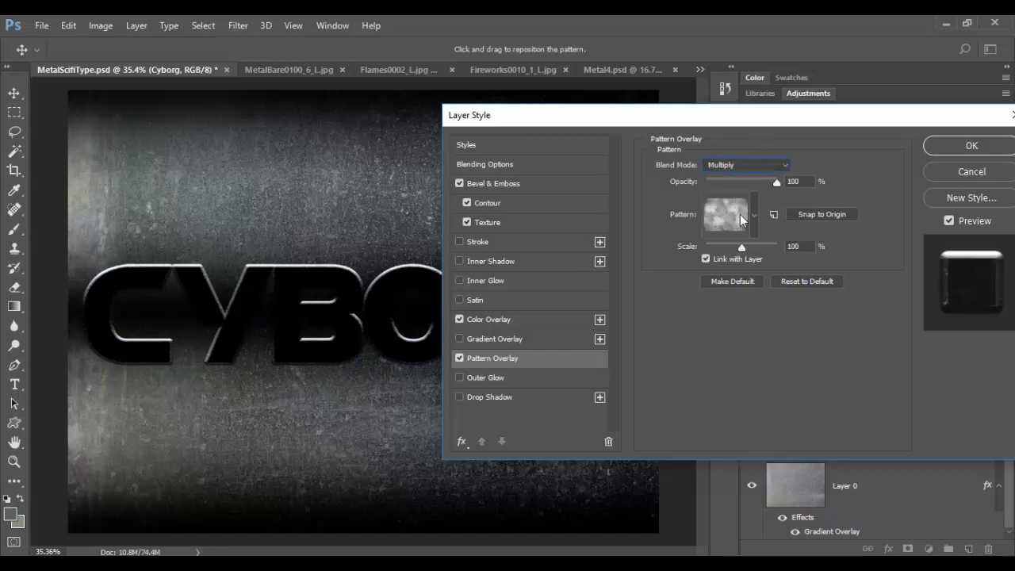
pyautogui.click(751, 166)
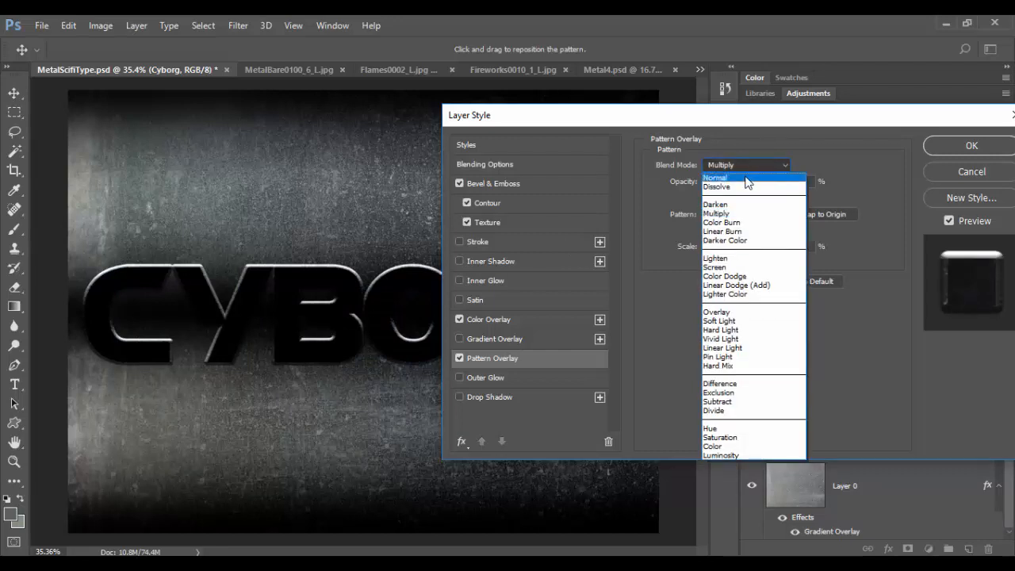
pyautogui.click(746, 179)
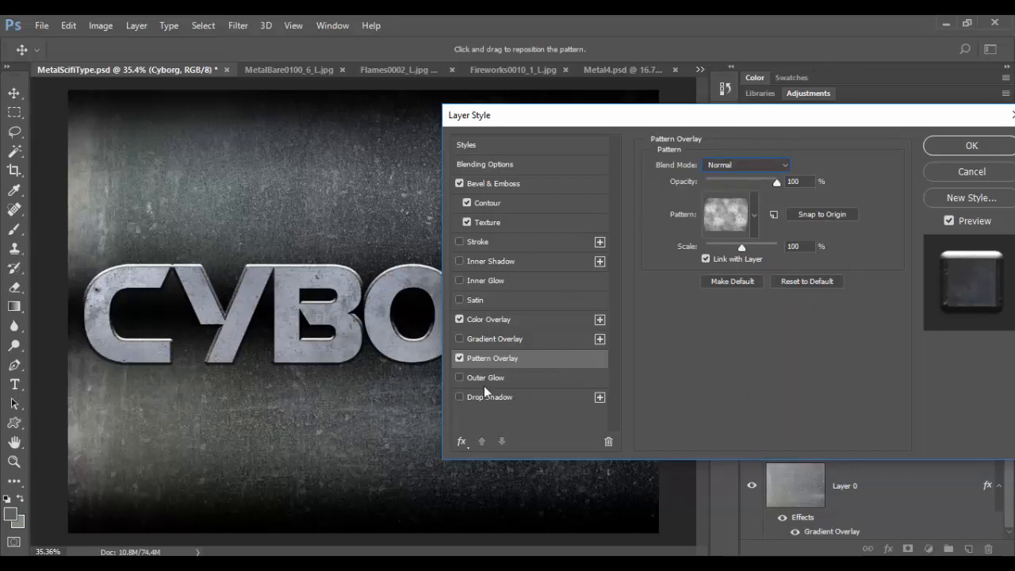
# - Try the green-yellow Gradient Overlay on the text, disable it again, and apply the layer style
pyautogui.click(499, 339)
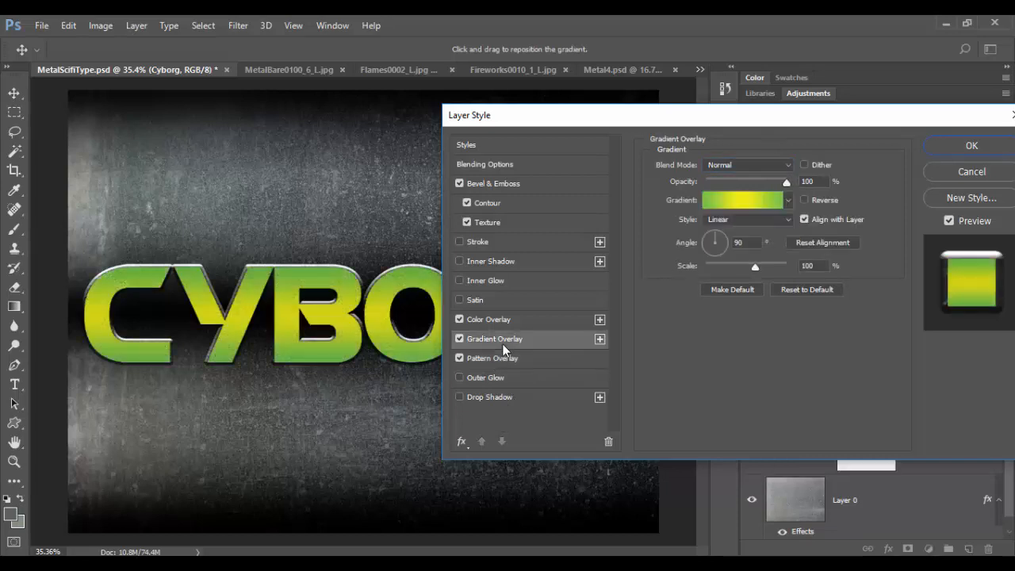
pyautogui.click(459, 338)
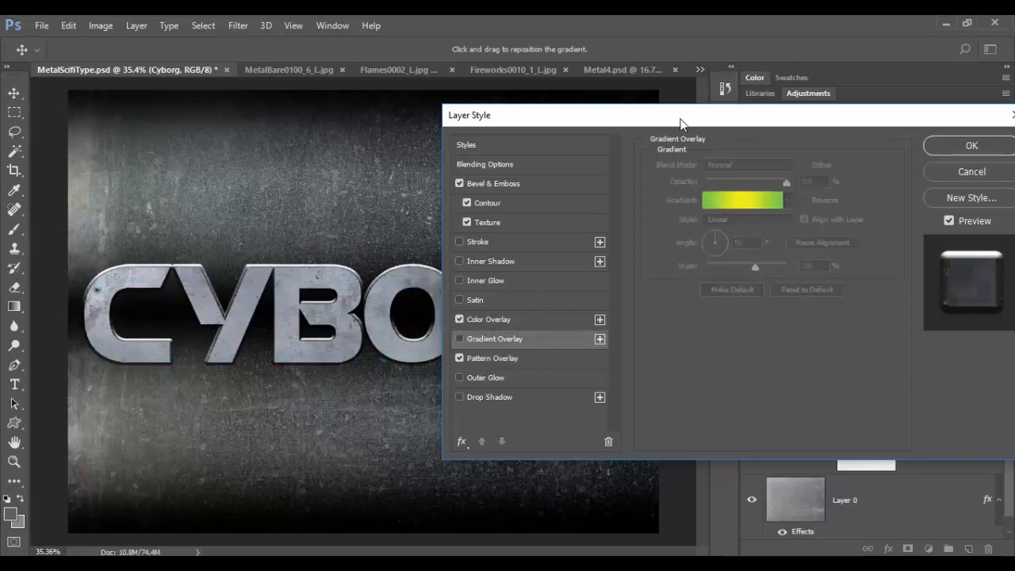
pyautogui.moveTo(683, 115); pyautogui.dragTo(442, 143)
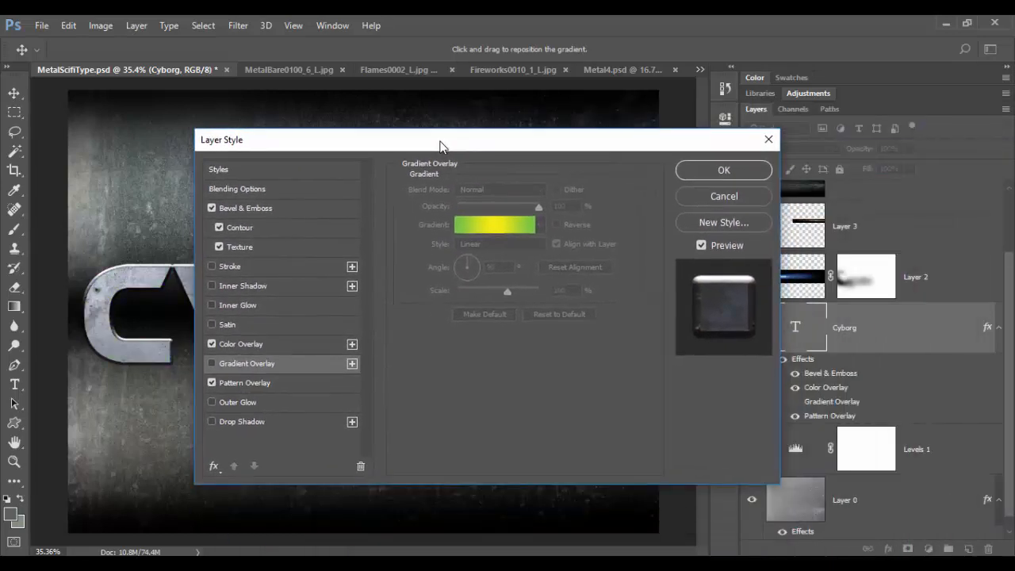
pyautogui.press('z')
pyautogui.click(738, 176)
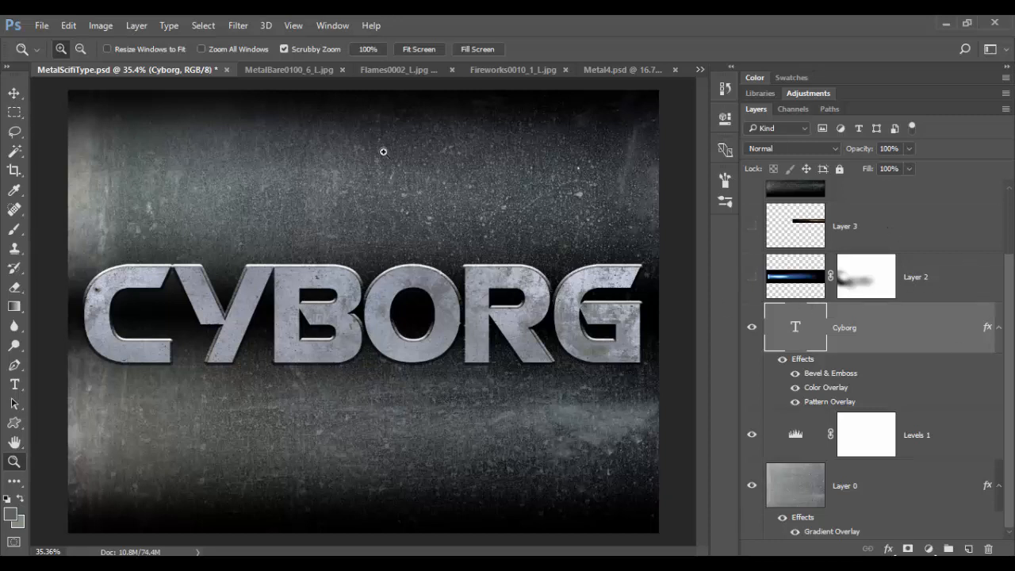
# - View the MetalBare0100_6_L.jpg texture, the fireworks image and the tiled Metal4.psd texture
pyautogui.click(313, 71)
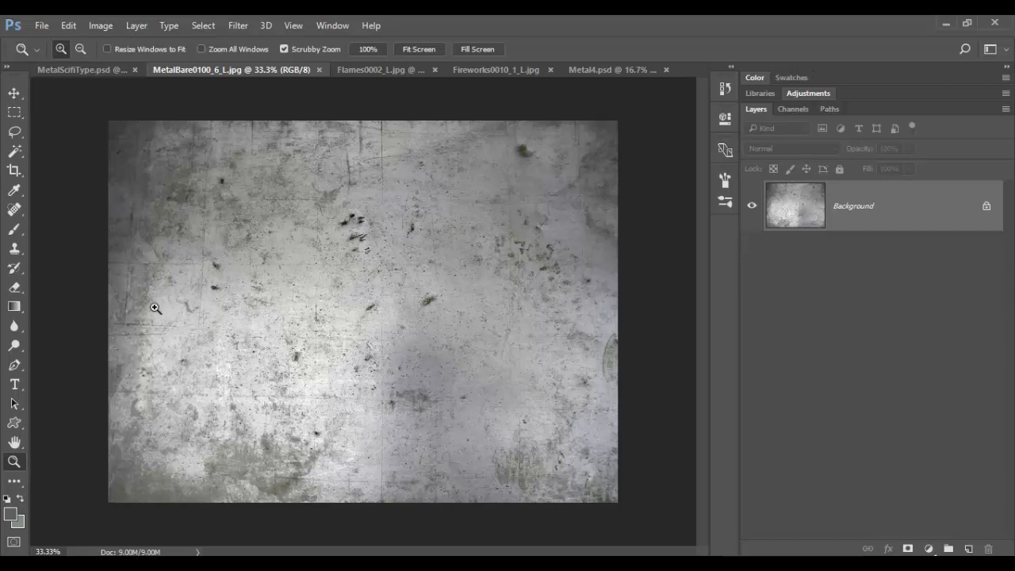
pyautogui.click(403, 71)
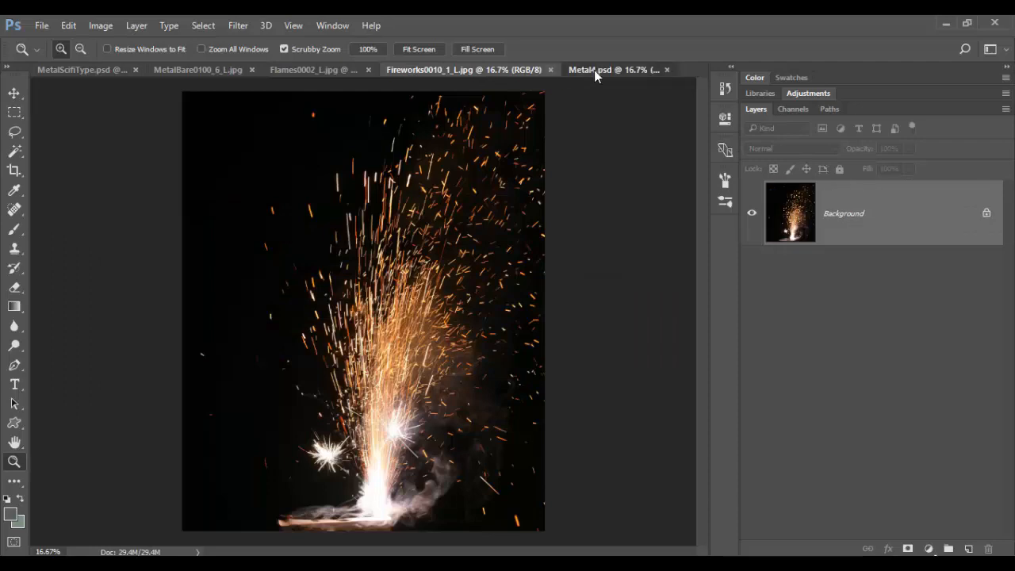
pyautogui.click(594, 70)
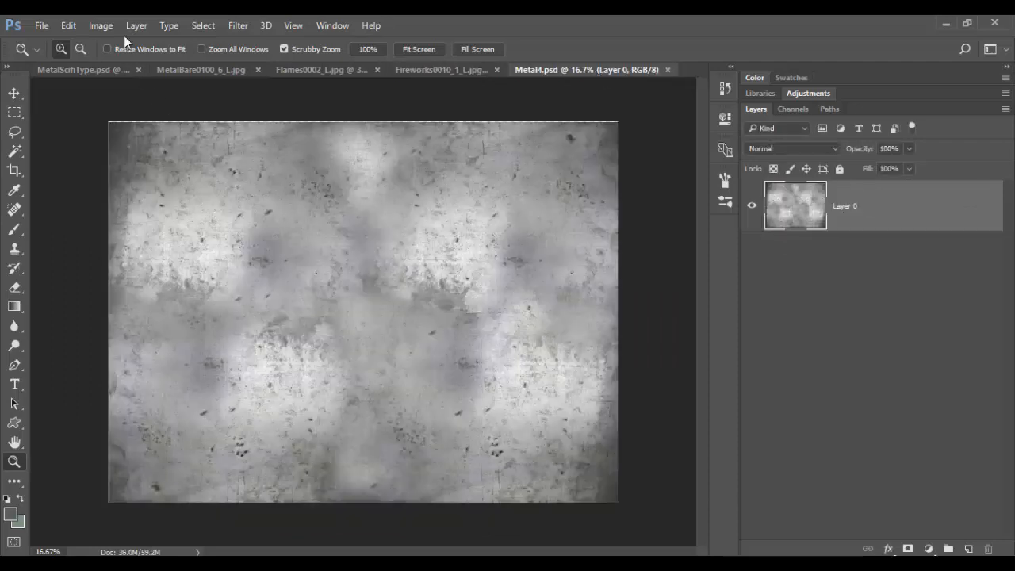
# - Check the width and height of Metal4.psd in pixels without changing the image size
pyautogui.click(100, 26)
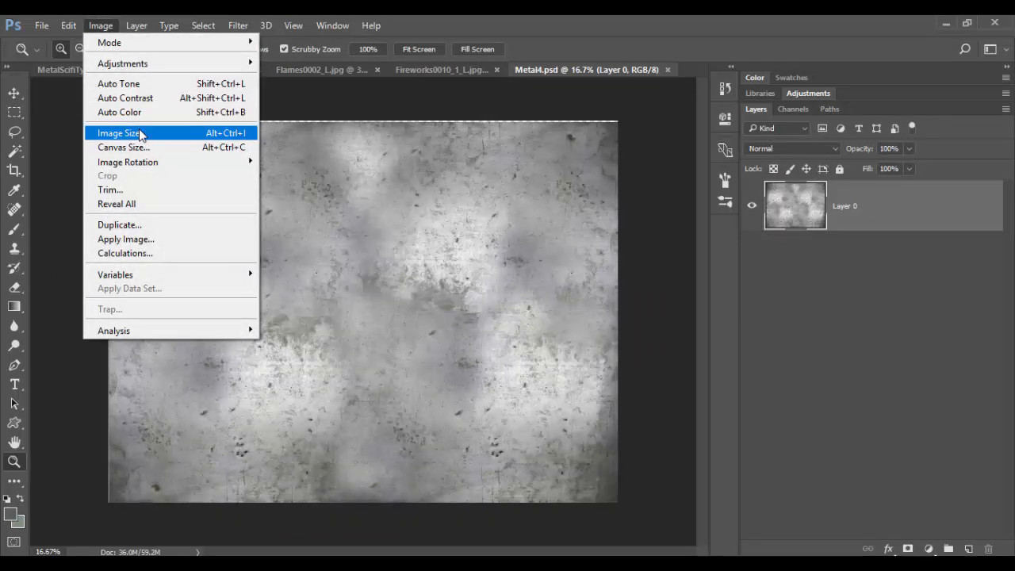
pyautogui.click(140, 135)
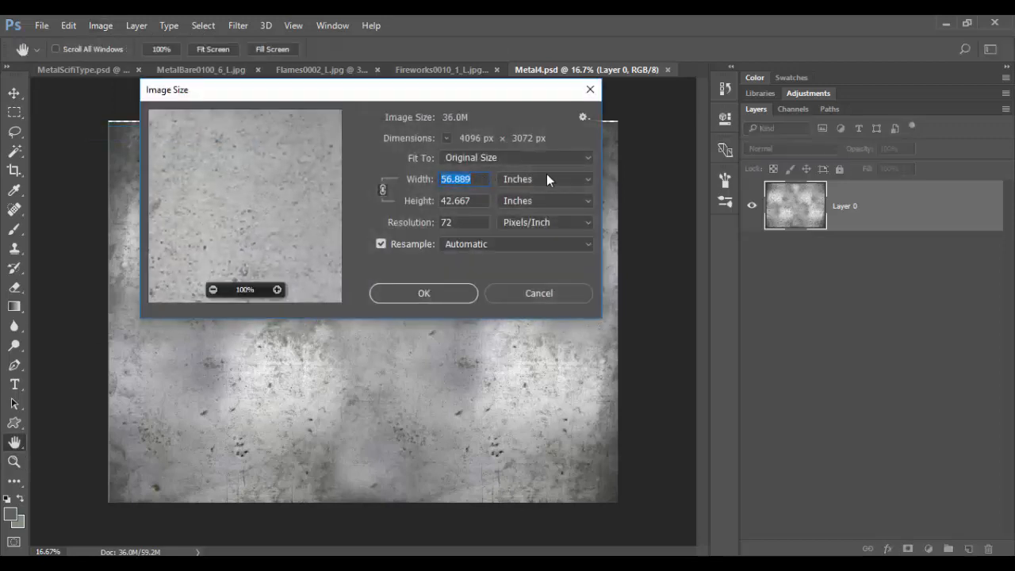
pyautogui.click(547, 179)
pyautogui.click(539, 205)
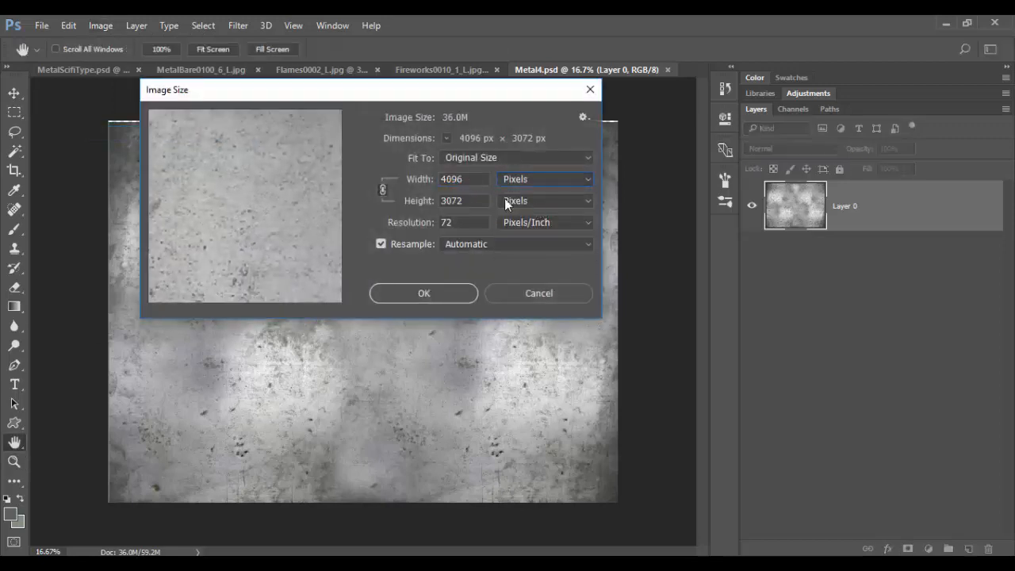
pyautogui.moveTo(472, 179); pyautogui.dragTo(415, 173)
pyautogui.moveTo(471, 204); pyautogui.dragTo(412, 201)
pyautogui.press('z')
pyautogui.click(528, 295)
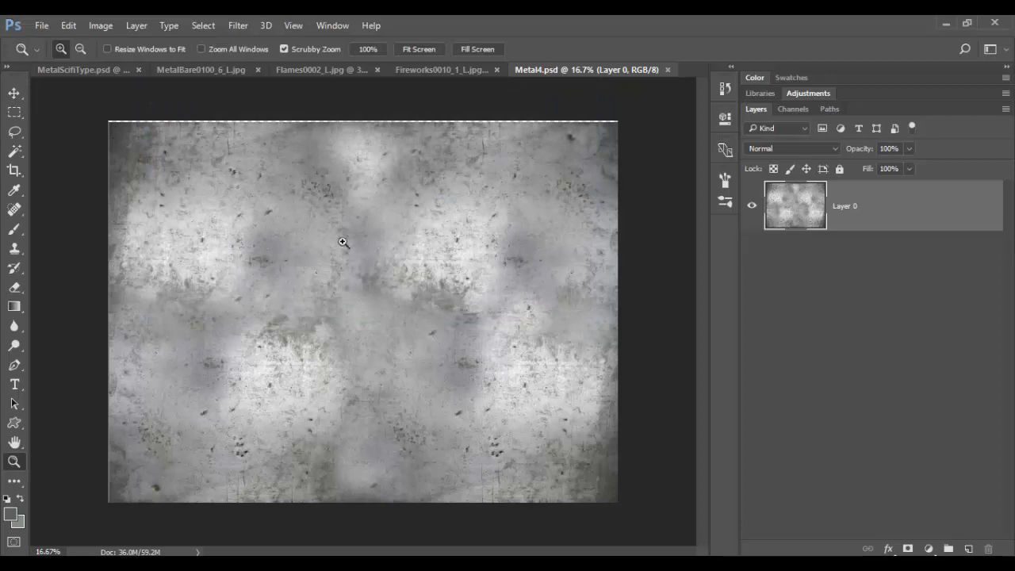
# - Start resizing the canvas of MetalBare0100_6_L.jpg, anchoring the image at the upper-left corner and using pixels as the unit
pyautogui.click(203, 70)
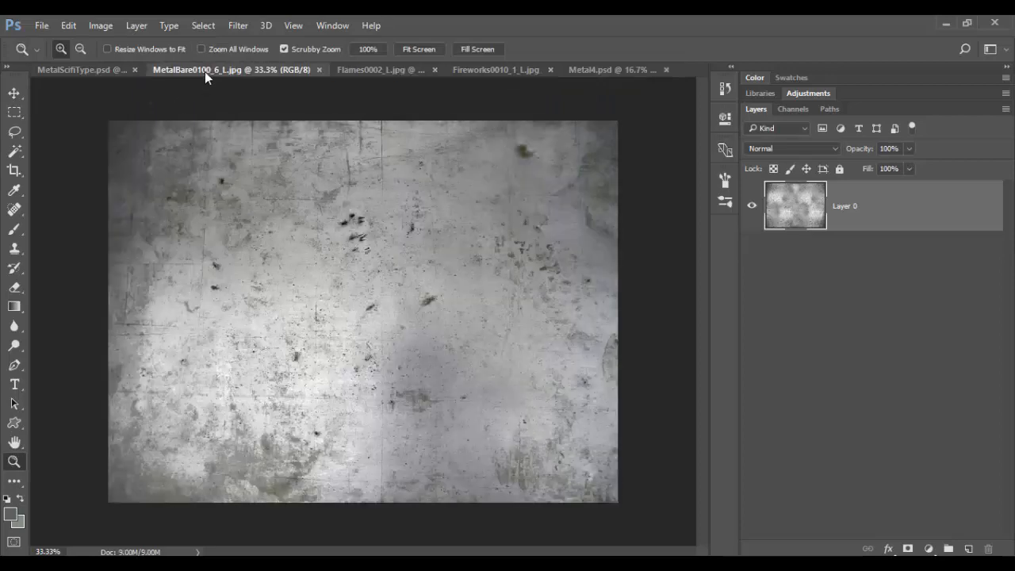
pyautogui.click(113, 25)
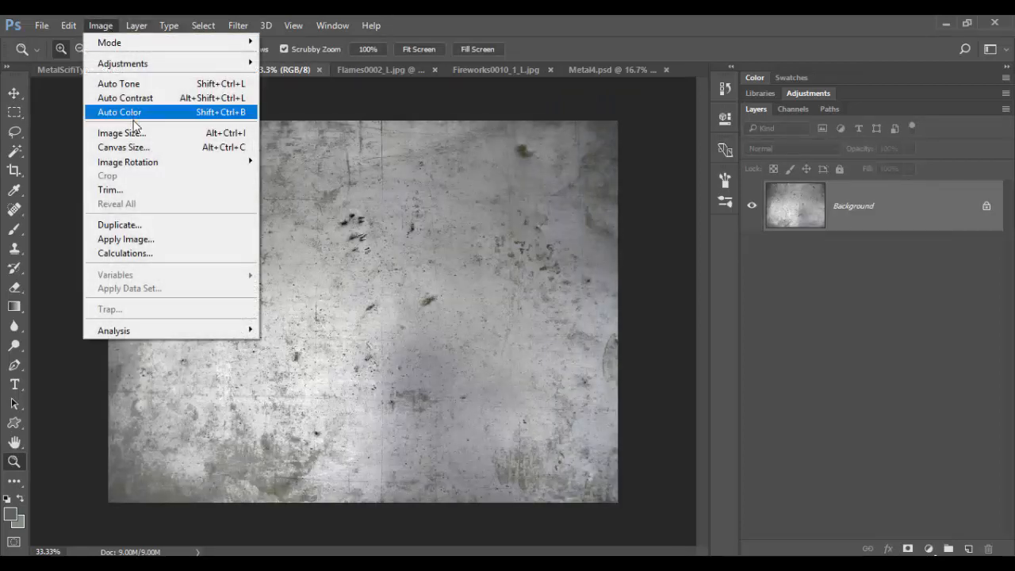
pyautogui.click(138, 148)
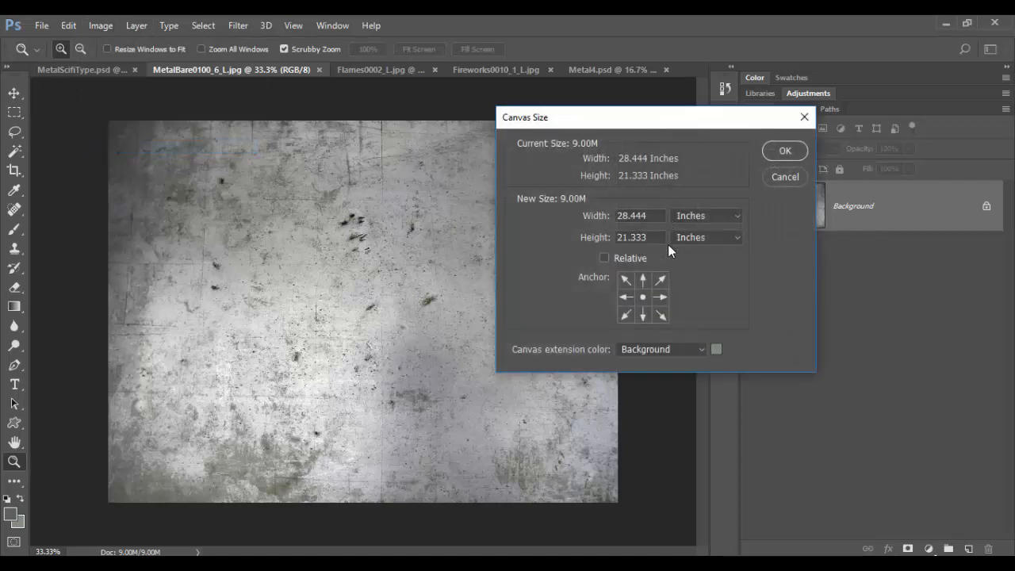
pyautogui.click(626, 279)
pyautogui.click(663, 215)
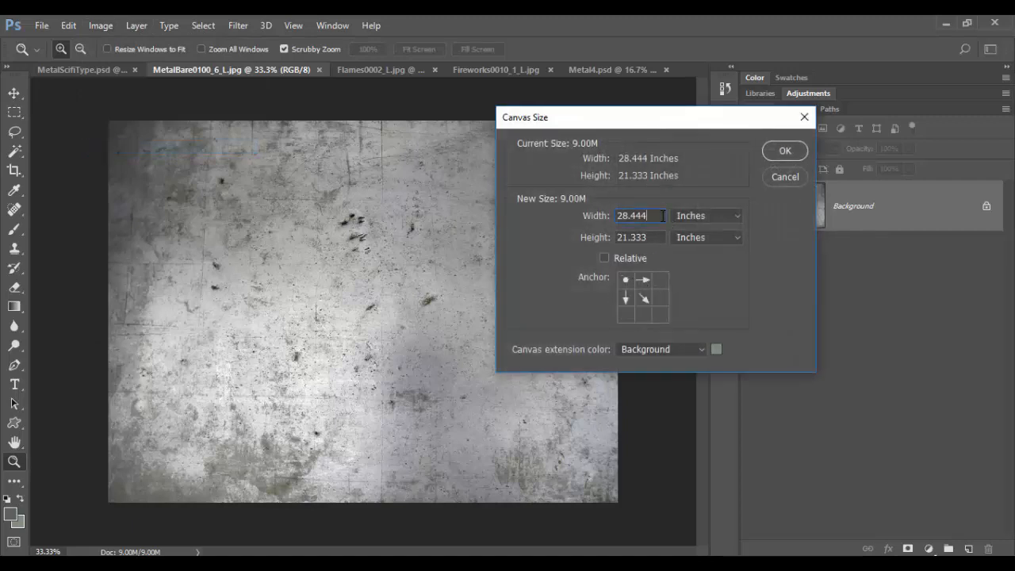
pyautogui.click(719, 216)
pyautogui.click(716, 253)
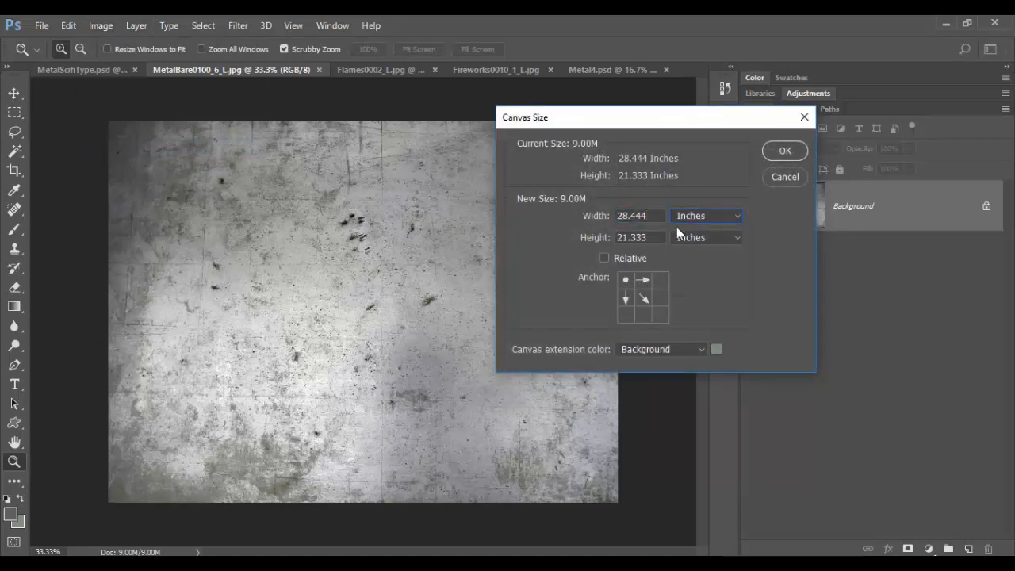
pyautogui.moveTo(665, 218); pyautogui.dragTo(559, 222)
pyautogui.click(708, 213)
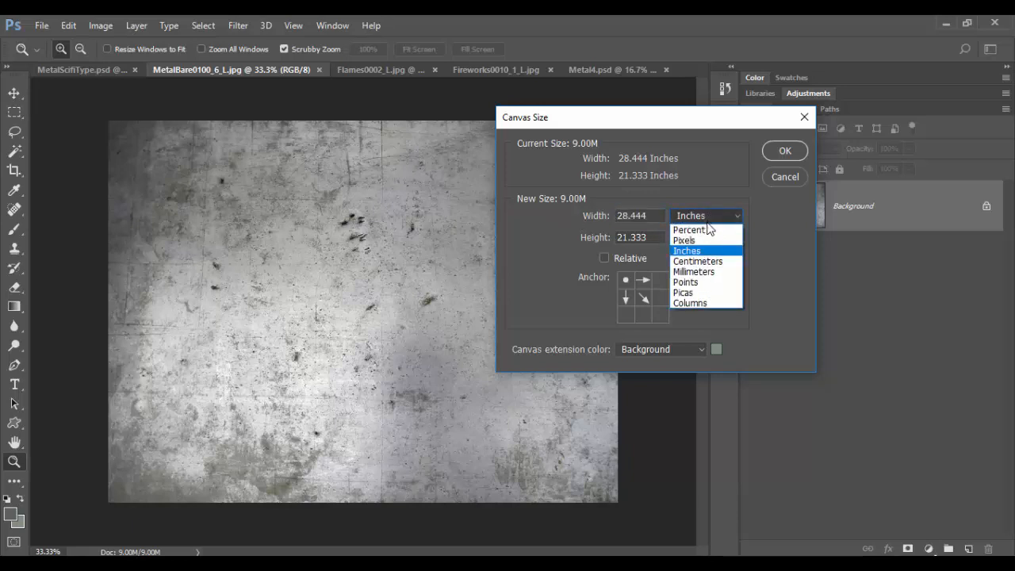
pyautogui.click(703, 240)
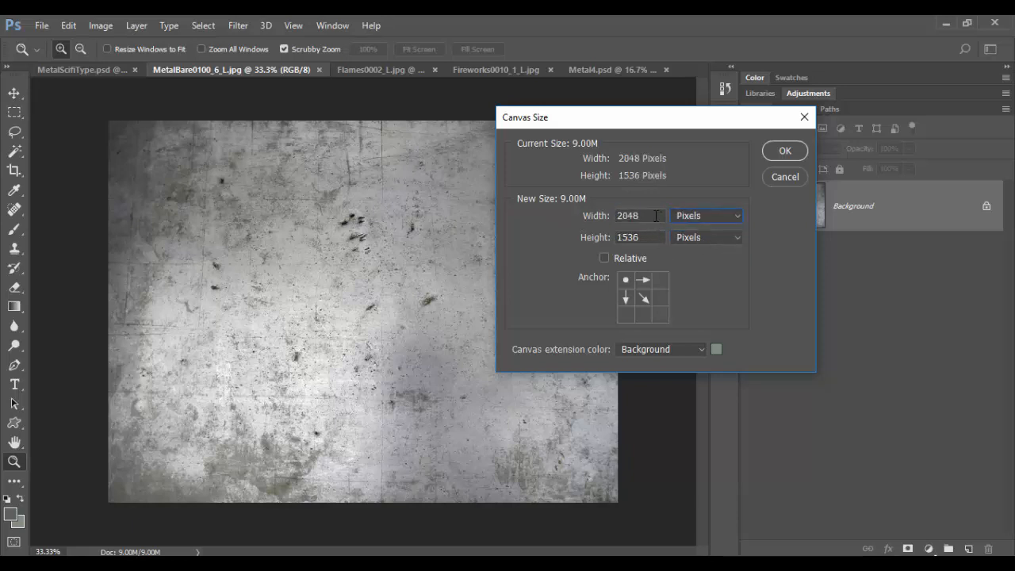
# - Set the canvas to 4096 pixels wide and 3000 pixels high, and apply the new size
pyautogui.moveTo(657, 221); pyautogui.dragTo(605, 236)
pyautogui.write('4096')
pyautogui.moveTo(674, 111); pyautogui.dragTo(516, 125)
pyautogui.click(416, 255)
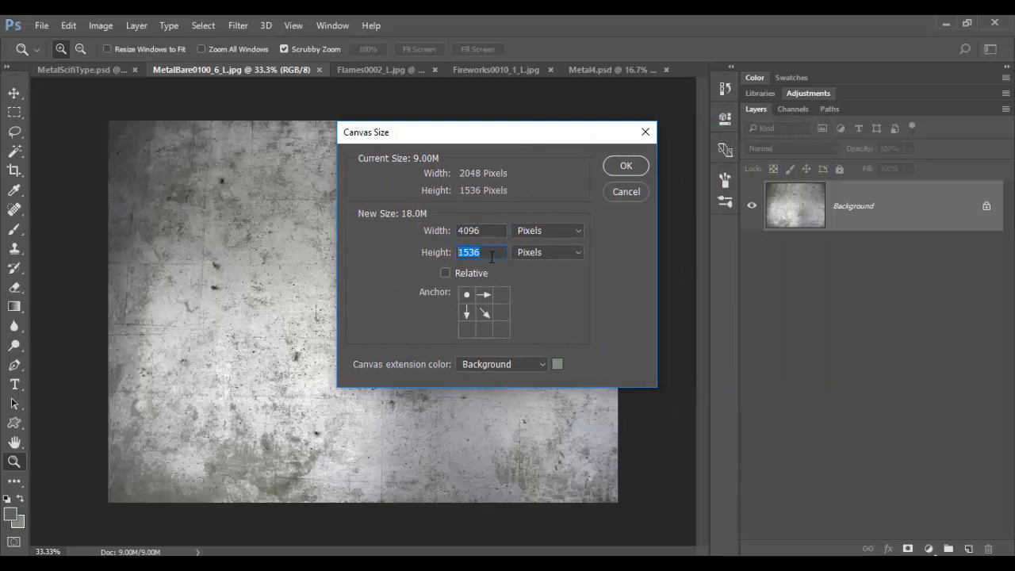
pyautogui.write('3000')
pyautogui.click(632, 169)
# - Duplicate the metal texture into the empty quadrants so that four tiles fill the enlarged canvas
pyautogui.moveTo(371, 268); pyautogui.dragTo(331, 266)
pyautogui.click(13, 91)
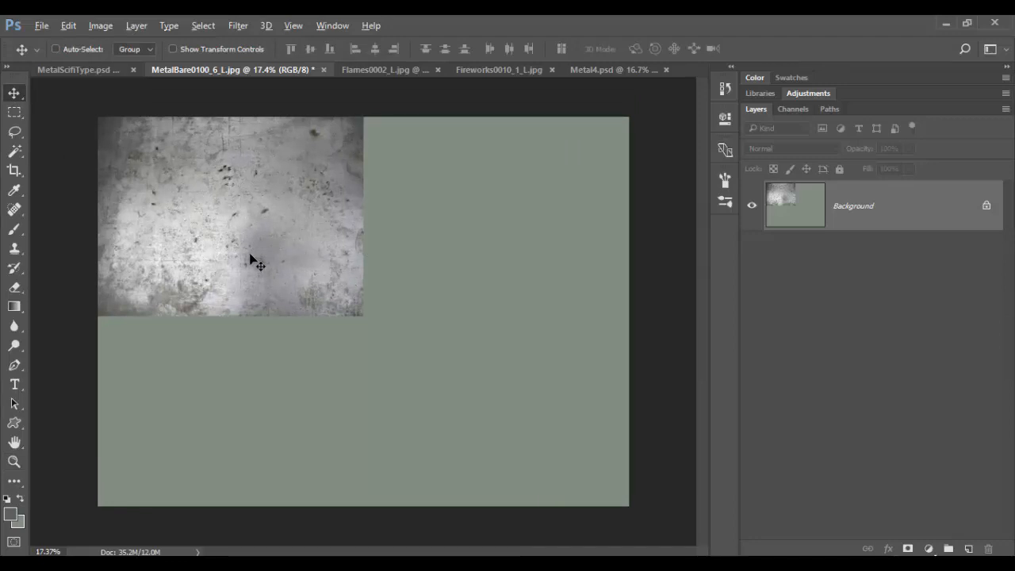
pyautogui.moveTo(250, 258); pyautogui.dragTo(519, 441)
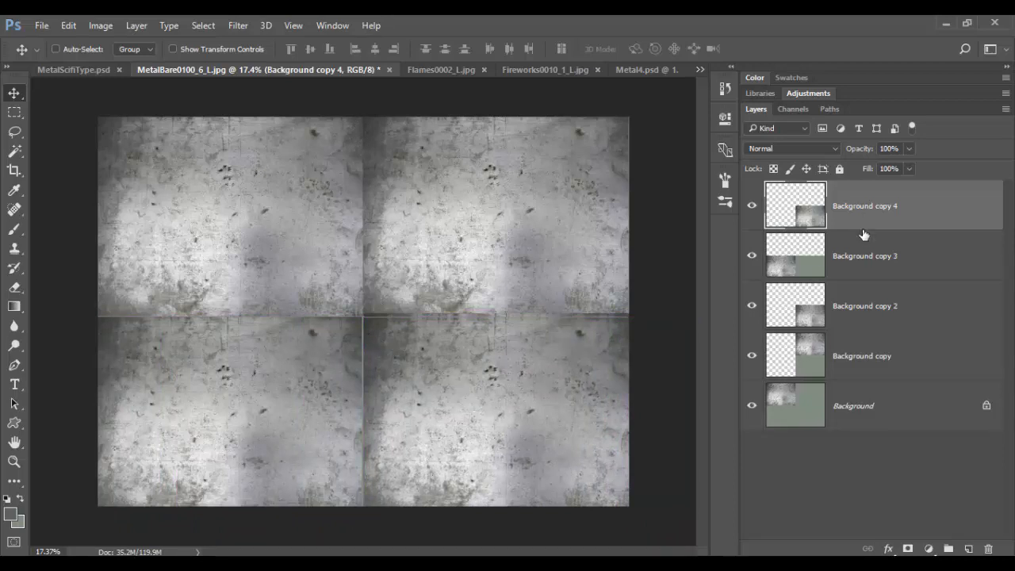
# - Merge the four texture copies and the Background into a single layer
pyautogui.keyDown('shift'); pyautogui.click(872, 407); pyautogui.keyUp('shift')
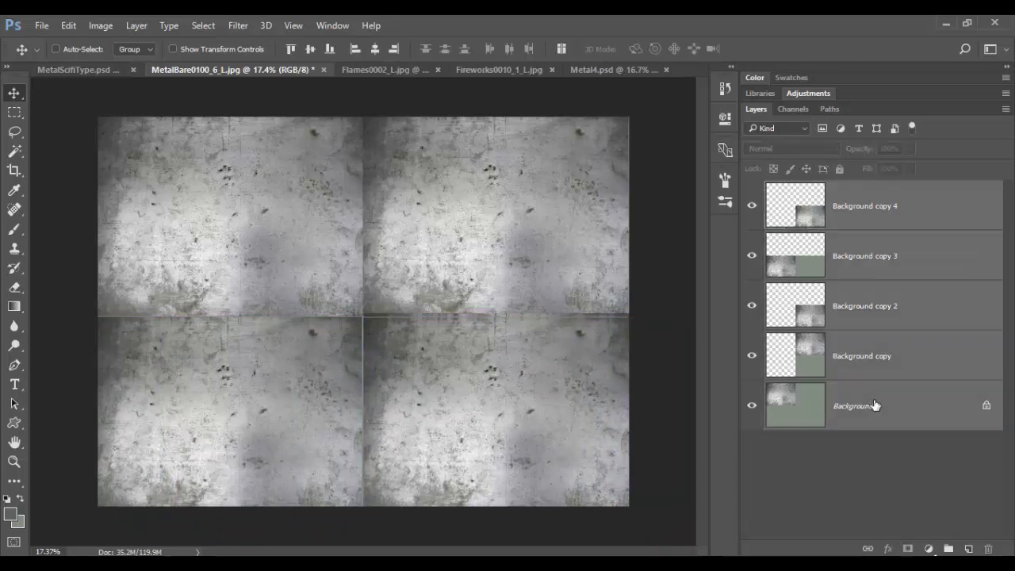
pyautogui.rightClick(895, 401)
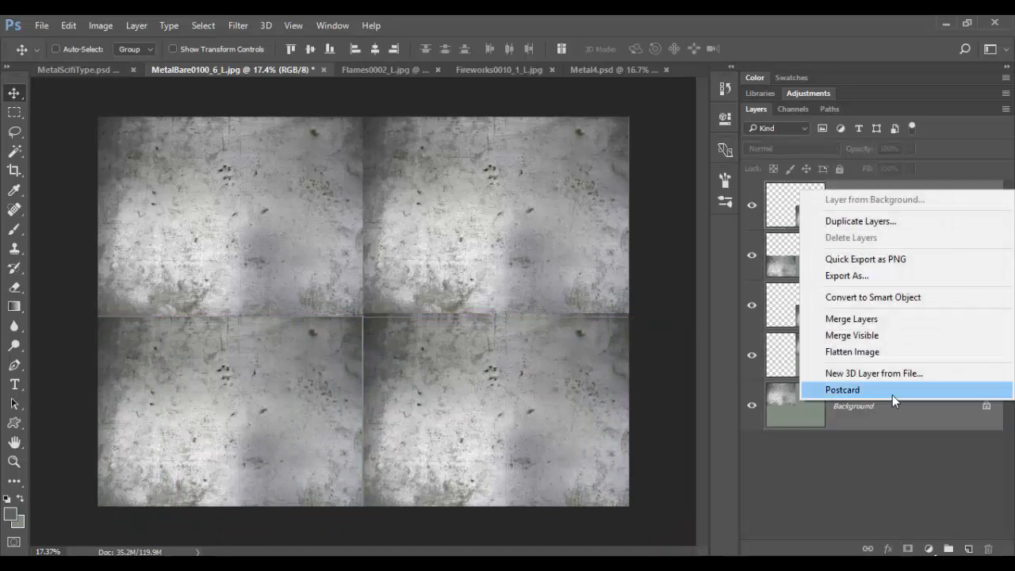
pyautogui.click(881, 319)
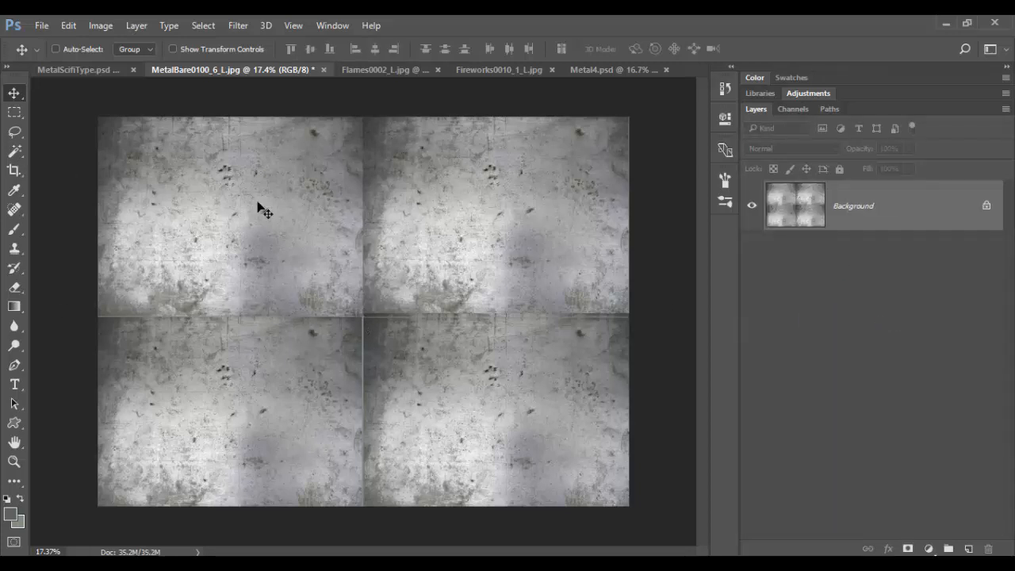
# - Clone clean texture over the vertical seam between the upper tiles, and spot-heal the remaining seams with a content-aware brush
pyautogui.press('s')
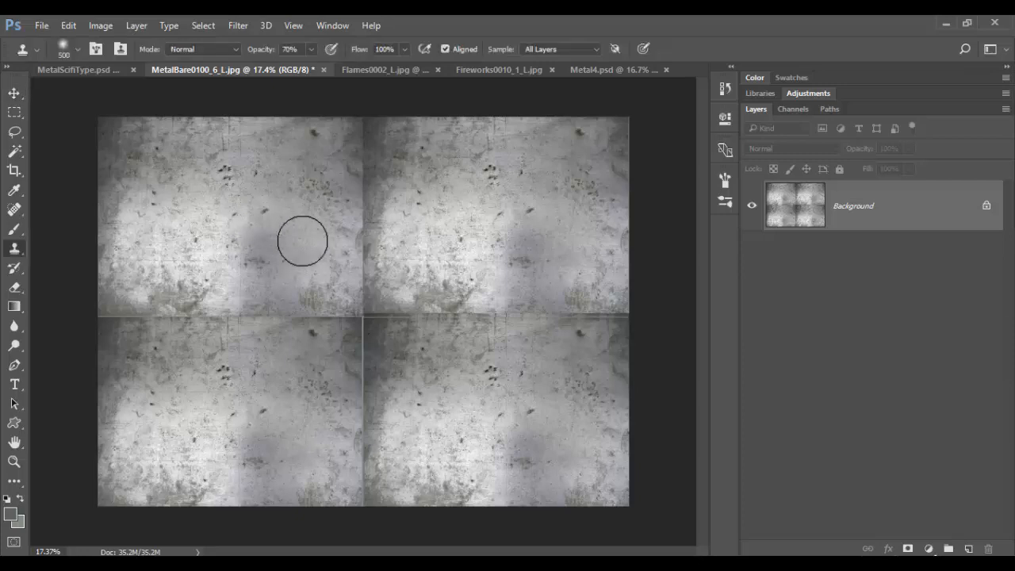
pyautogui.moveTo(358, 205)
pyautogui.mouseDown()
pyautogui.moveTo(361, 239)
pyautogui.moveTo(362, 174)
pyautogui.moveTo(378, 164)
pyautogui.mouseUp()
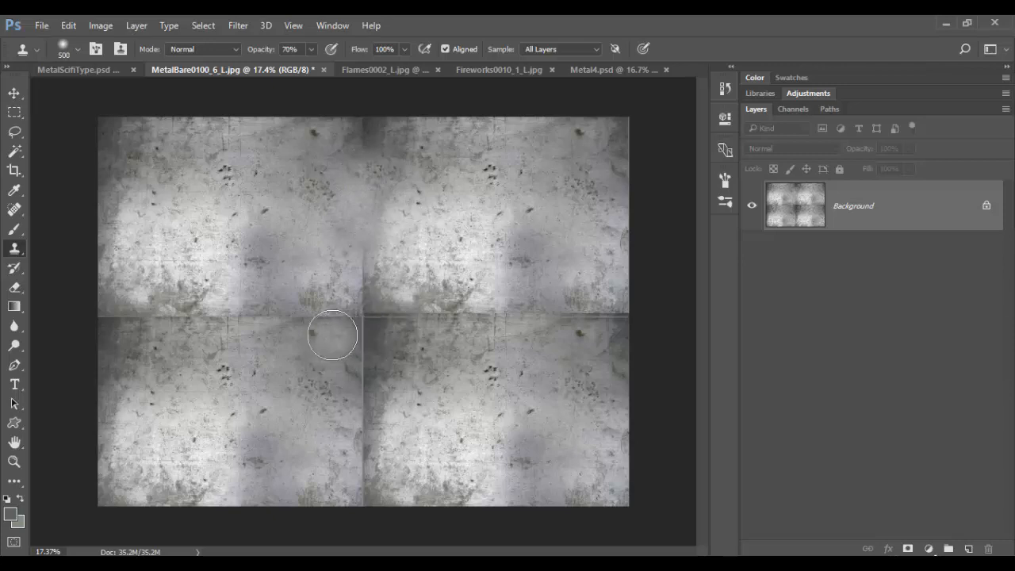
pyautogui.moveTo(22, 210); pyautogui.dragTo(68, 212)
pyautogui.moveTo(364, 264); pyautogui.dragTo(363, 311)
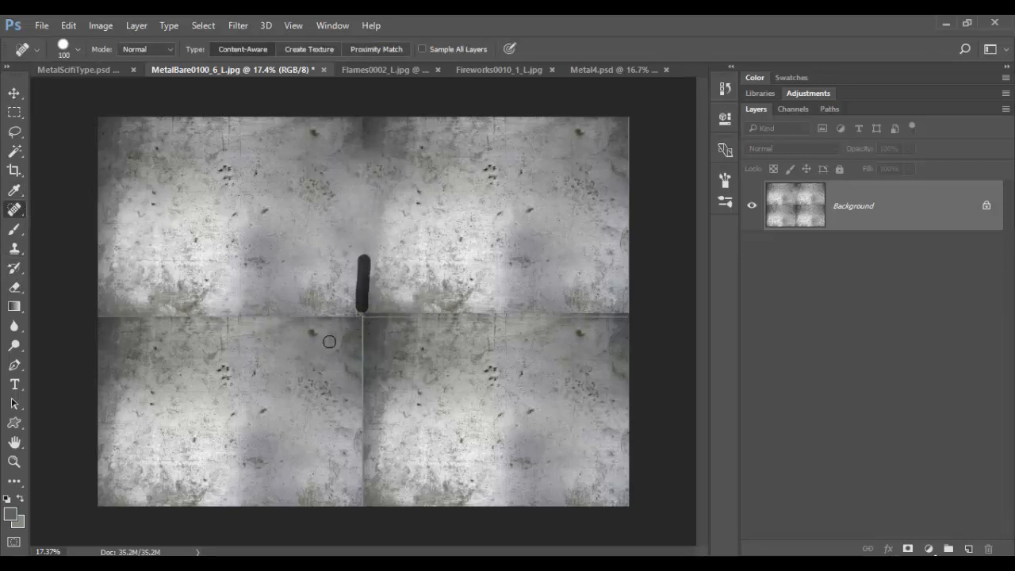
pyautogui.moveTo(227, 316)
pyautogui.mouseDown()
pyautogui.moveTo(314, 315)
pyautogui.moveTo(315, 349)
pyautogui.mouseUp()
# - Switch to Metal4.psd and bring up the pattern definition for its blended metal texture, closing it without saving a pattern
pyautogui.click(620, 71)
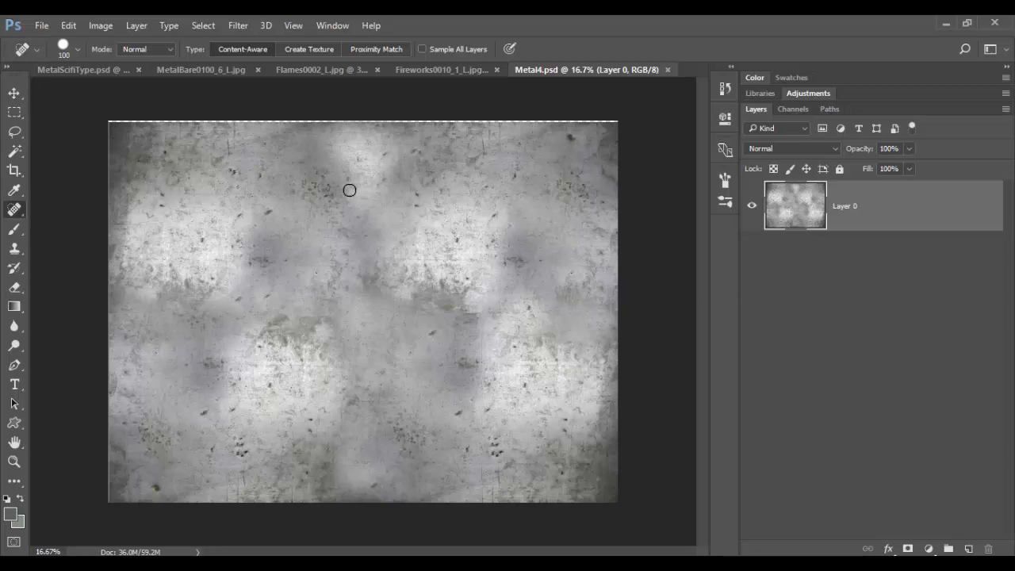
pyautogui.click(68, 25)
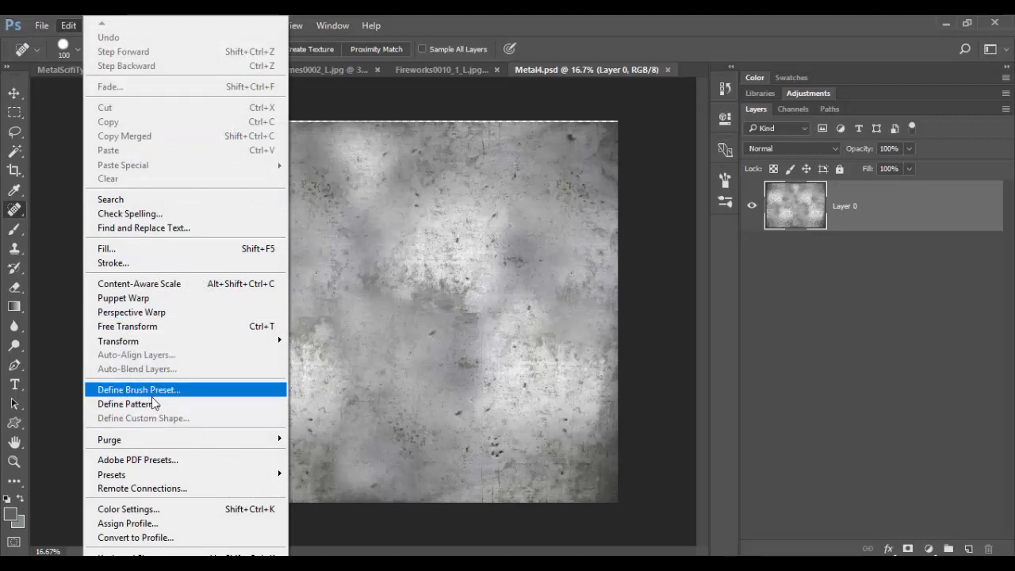
pyautogui.click(152, 399)
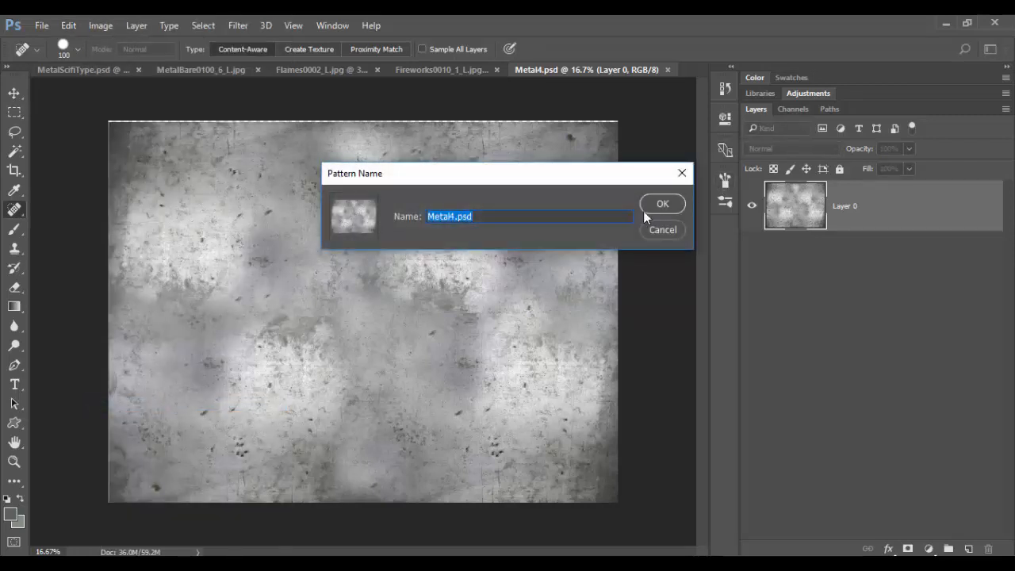
pyautogui.click(655, 232)
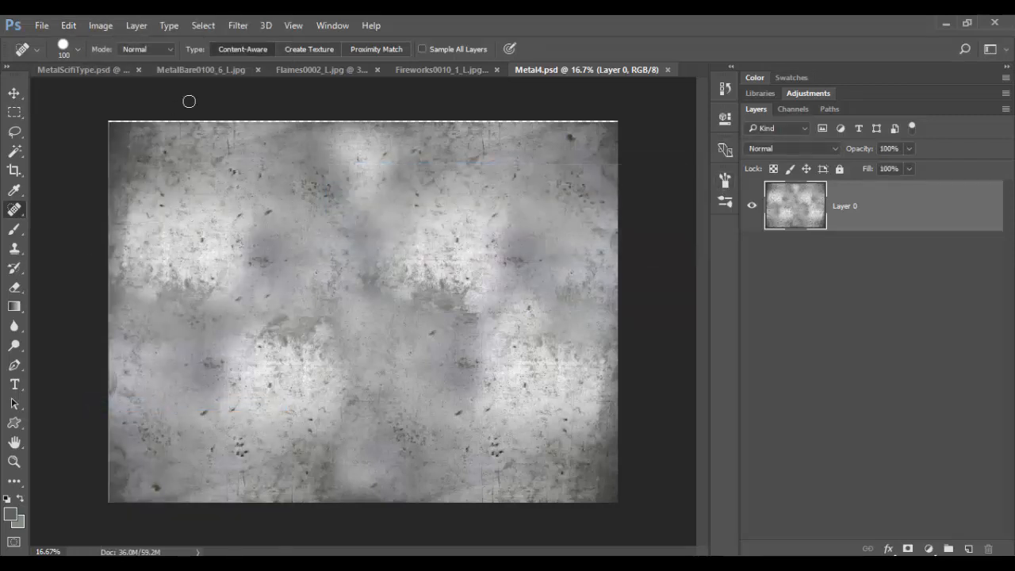
# - In MetalScifiType.psd, examine the CYBORG lettering's beveled metal edges up close and briefly preview the Layer 4 copy composite
pyautogui.click(94, 72)
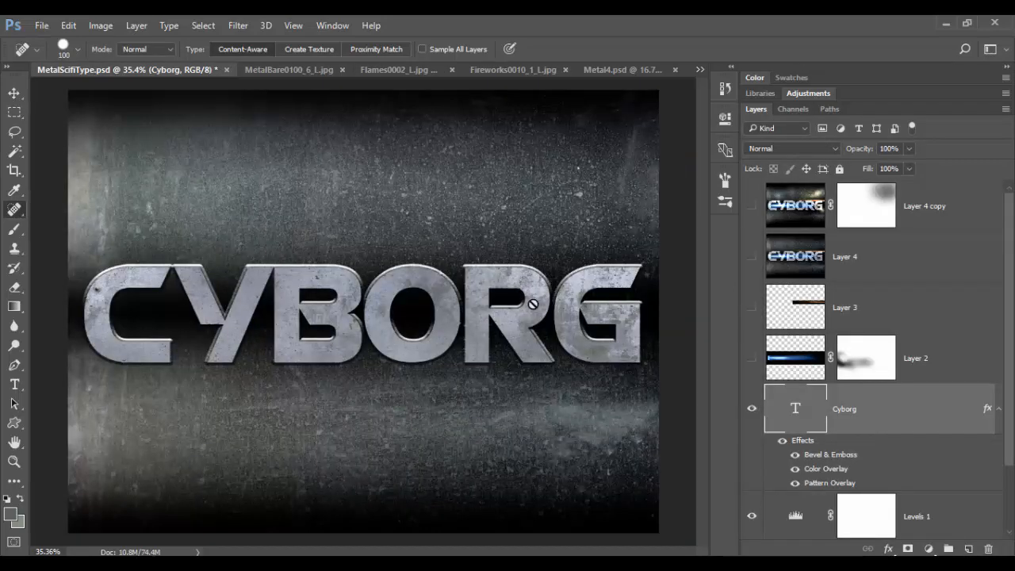
pyautogui.press('z')
pyautogui.moveTo(475, 270); pyautogui.dragTo(560, 295)
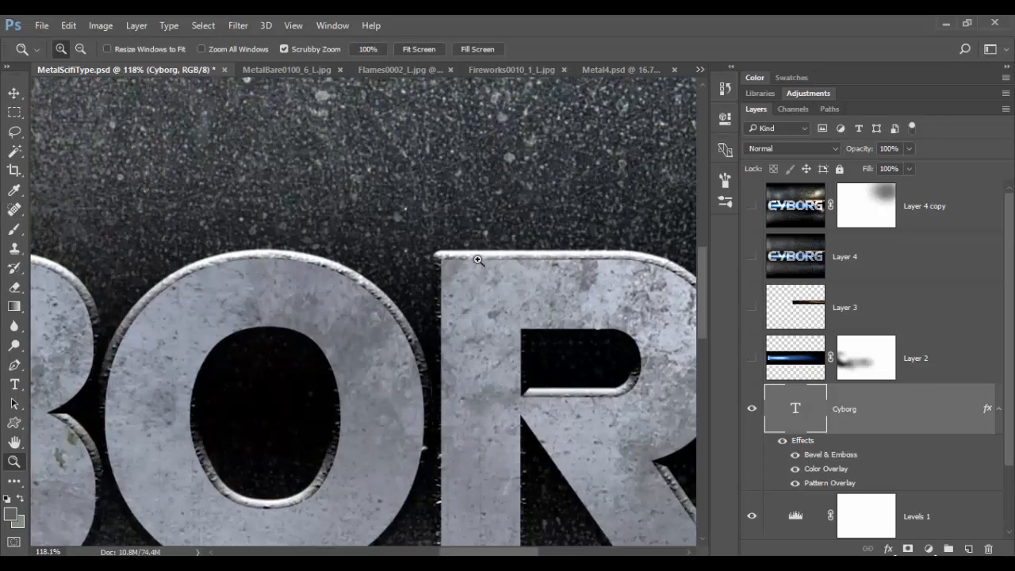
pyautogui.moveTo(410, 380); pyautogui.dragTo(270, 379)
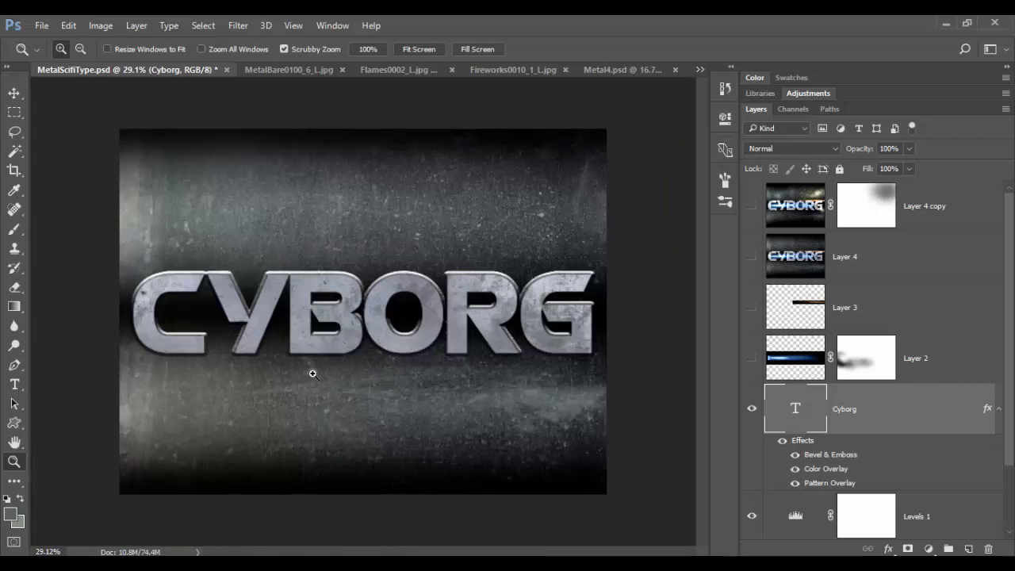
pyautogui.moveTo(313, 369); pyautogui.dragTo(318, 375)
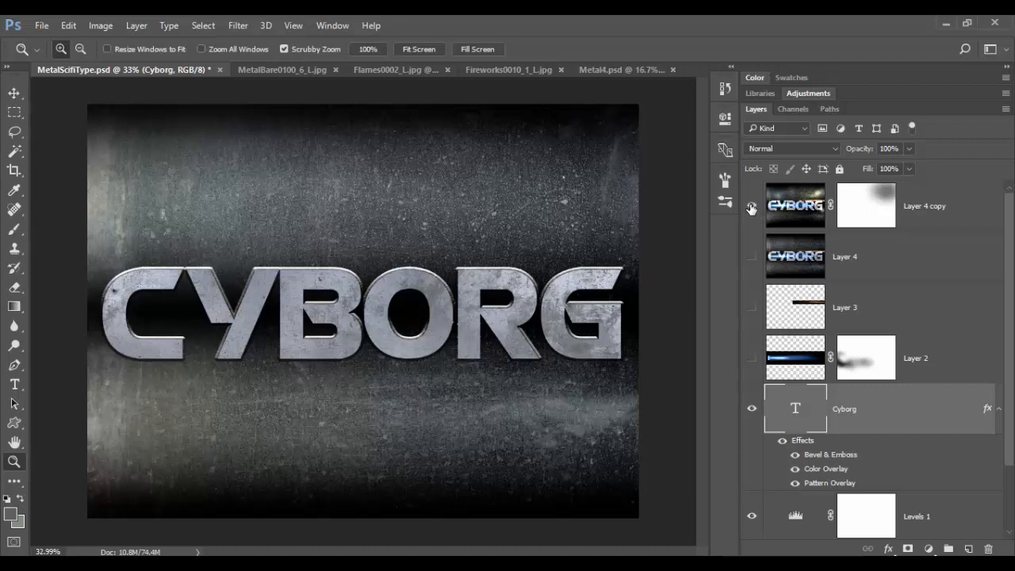
pyautogui.click(751, 208)
pyautogui.click(751, 208)
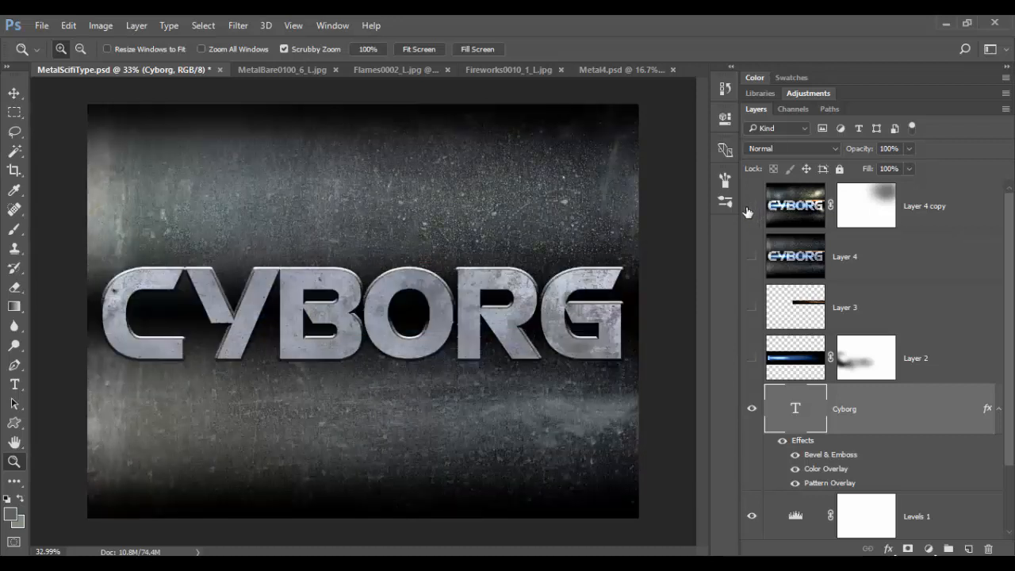